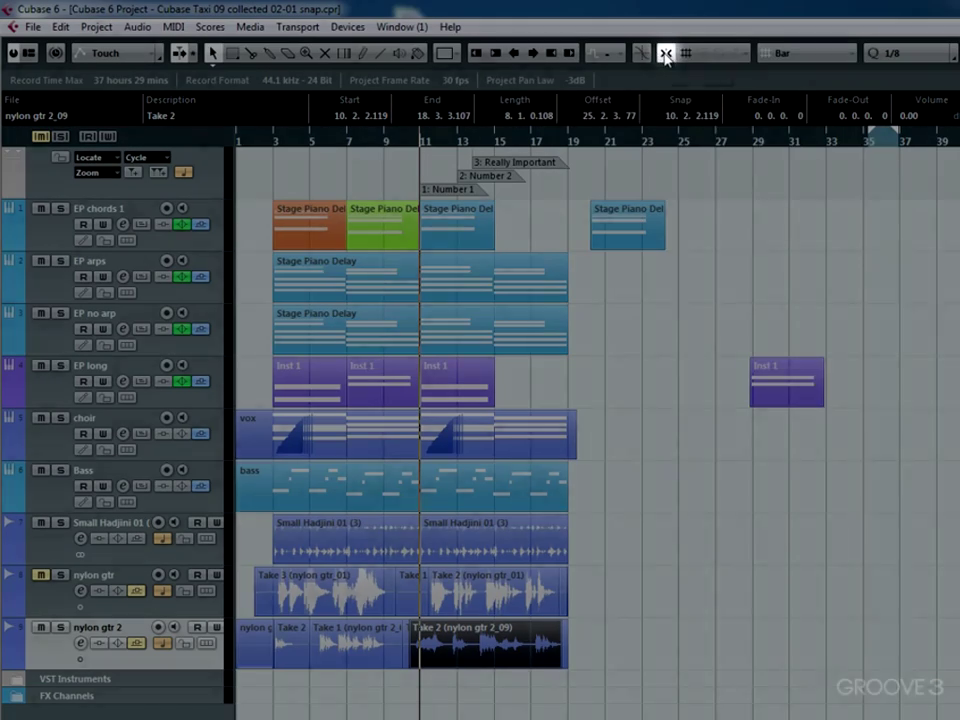
Step: Switch snapping on from the project toolbar
right_click(667, 57)
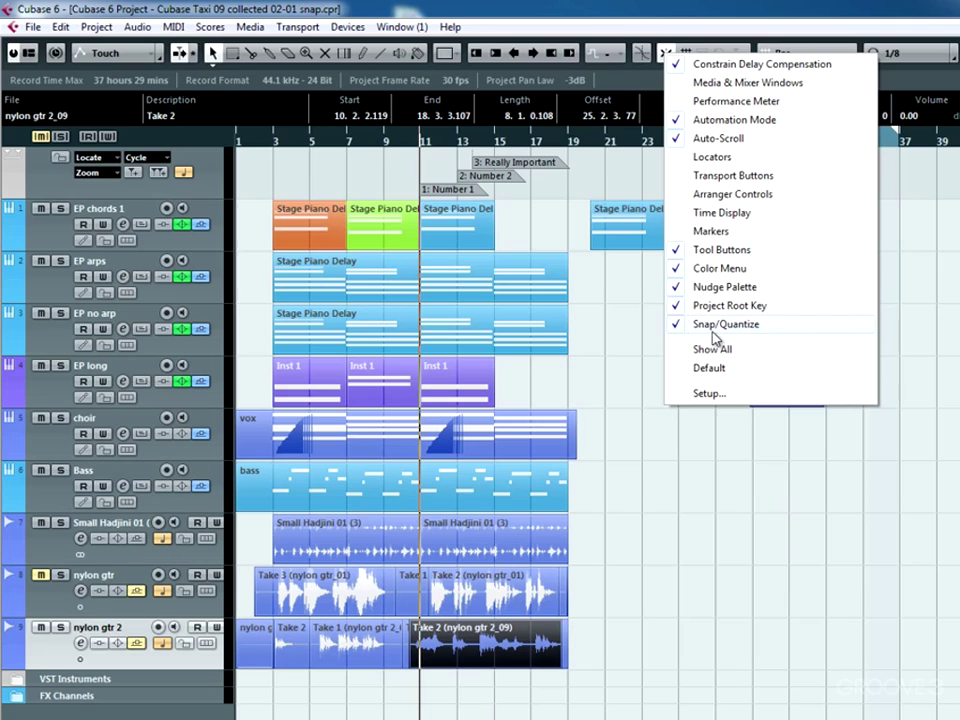
left_click(624, 343)
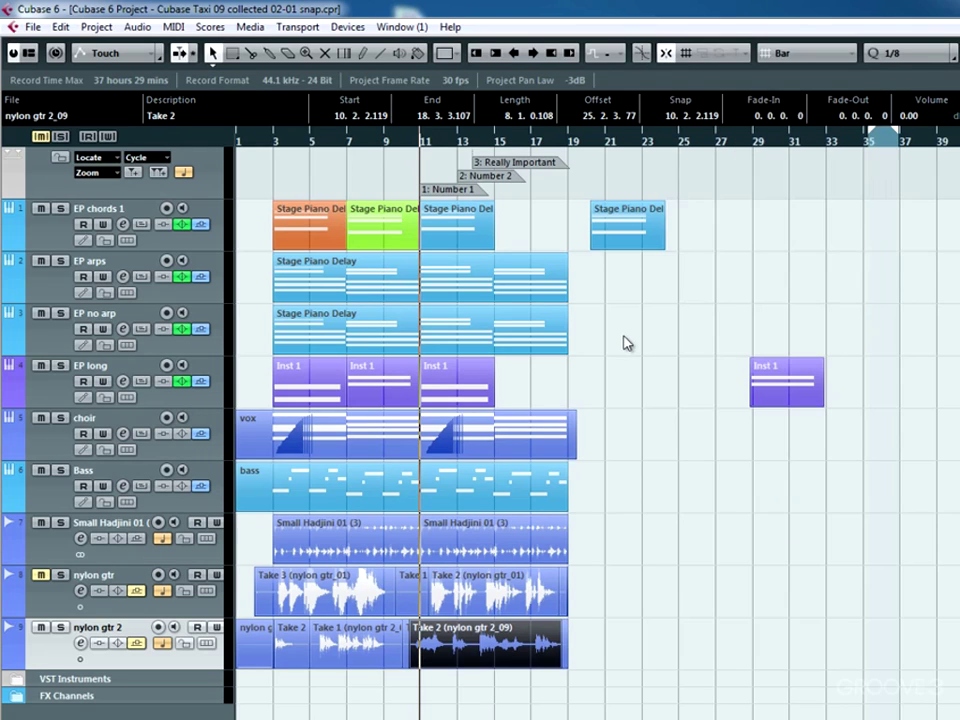
left_click(668, 57)
Step: Keep the Grid snap type and set the grid type to Bar after trying Use Quantize
left_click(689, 56)
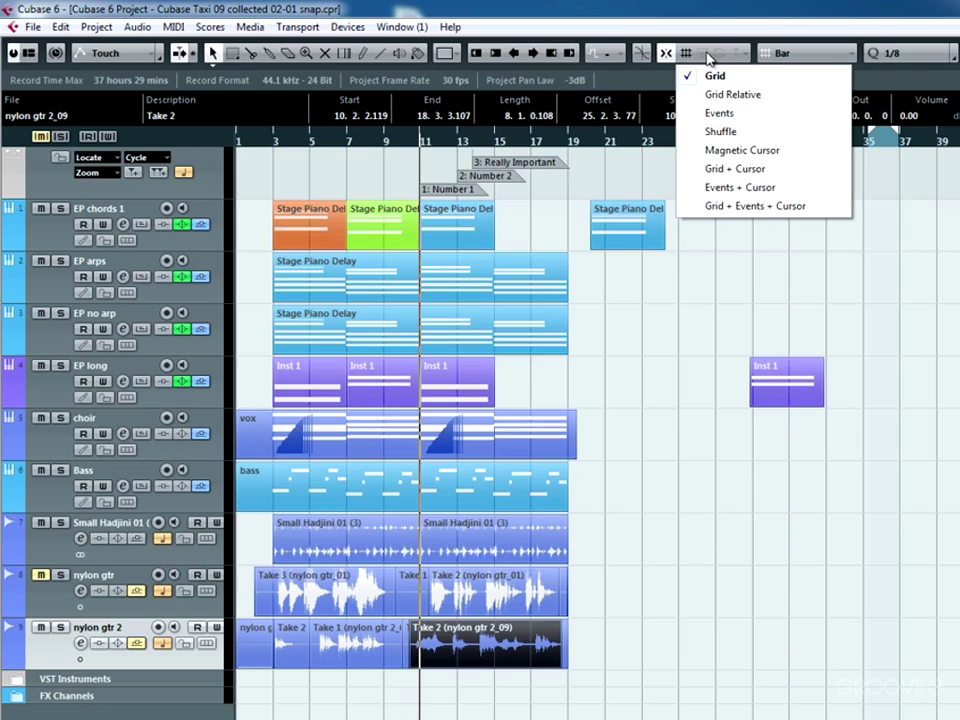
left_click(783, 55)
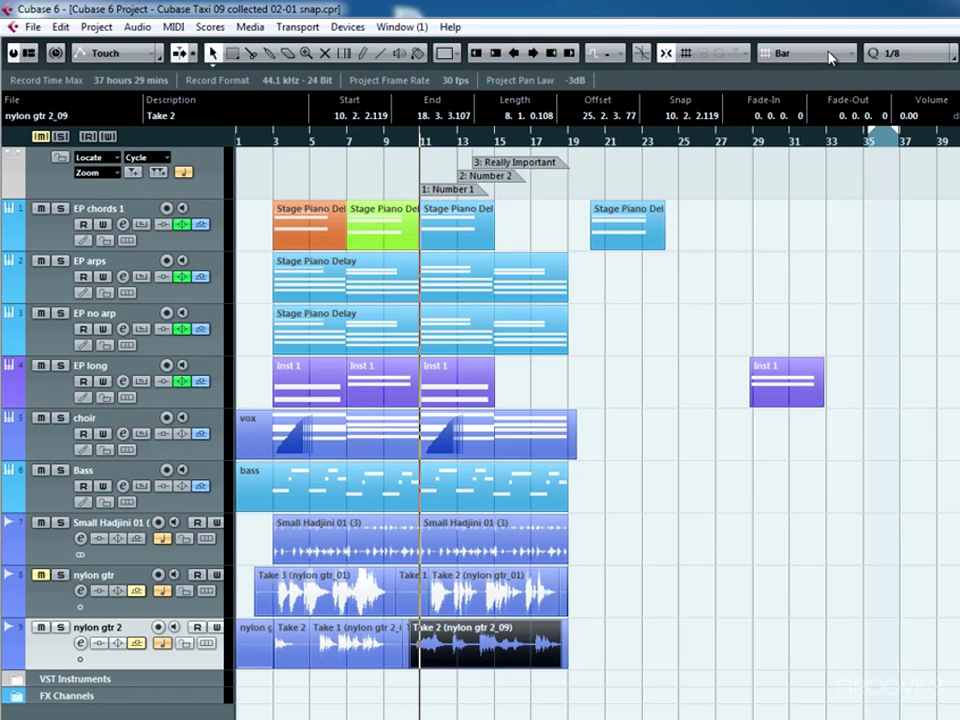
left_click(783, 55)
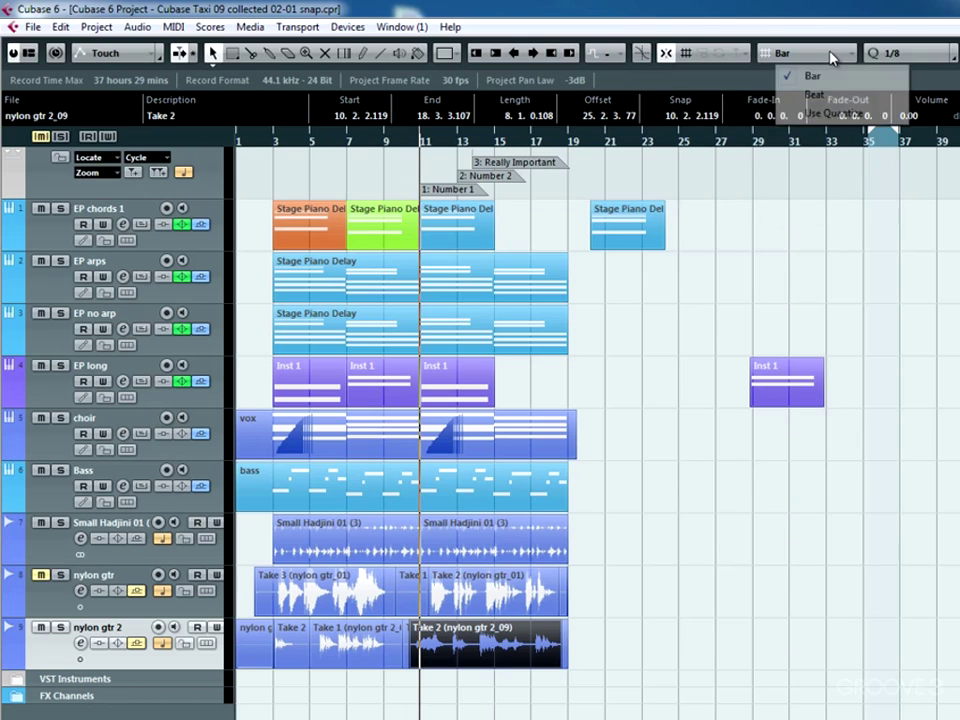
left_click(830, 113)
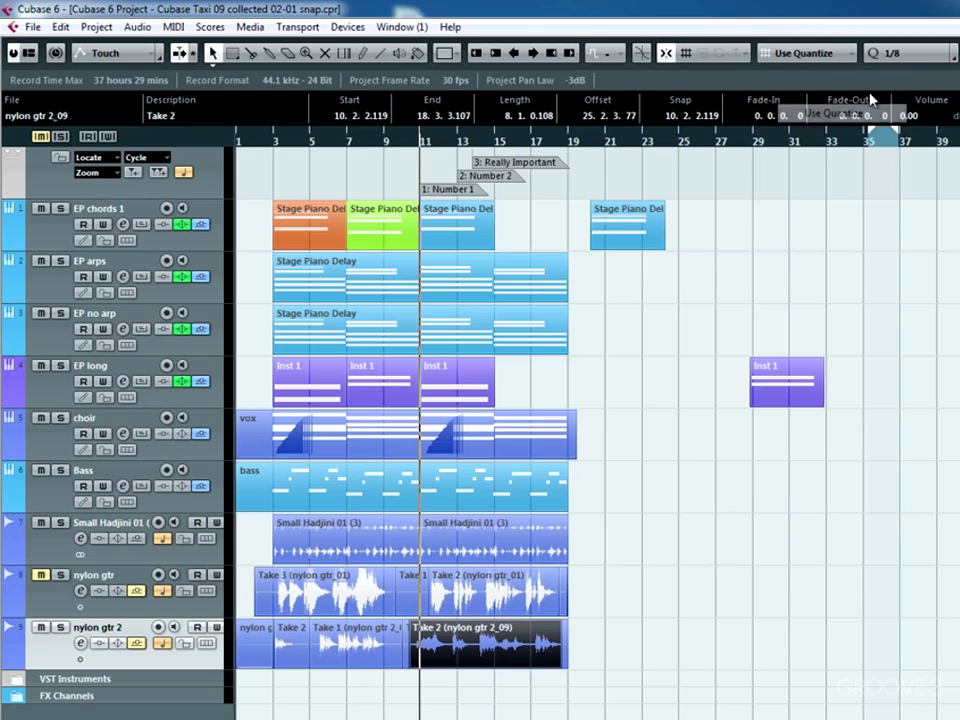
left_click(824, 55)
left_click(812, 76)
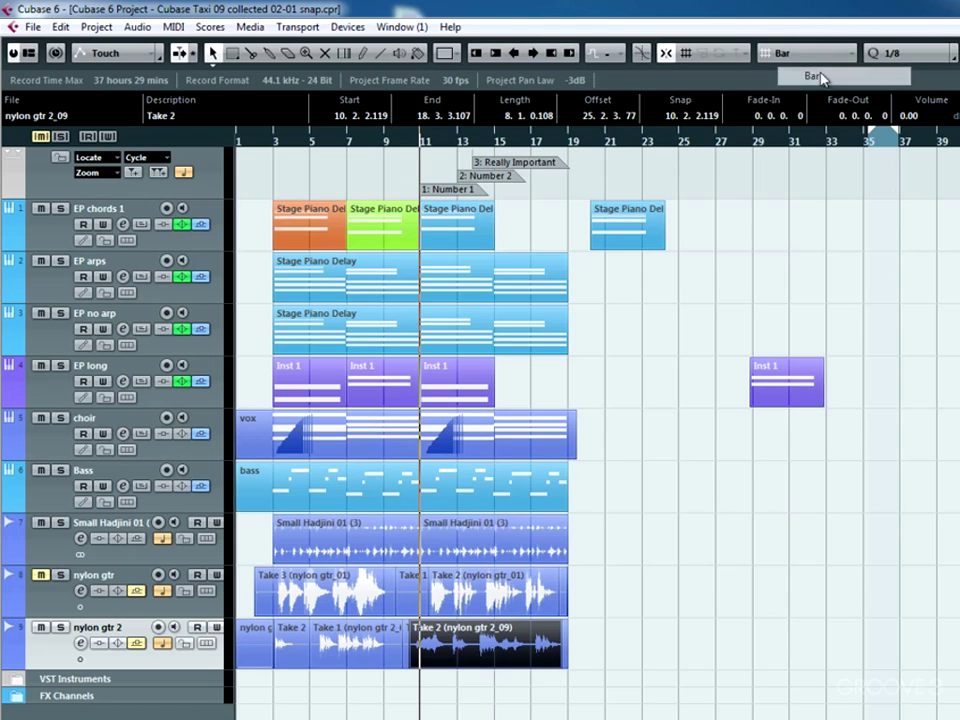
right_click(777, 143)
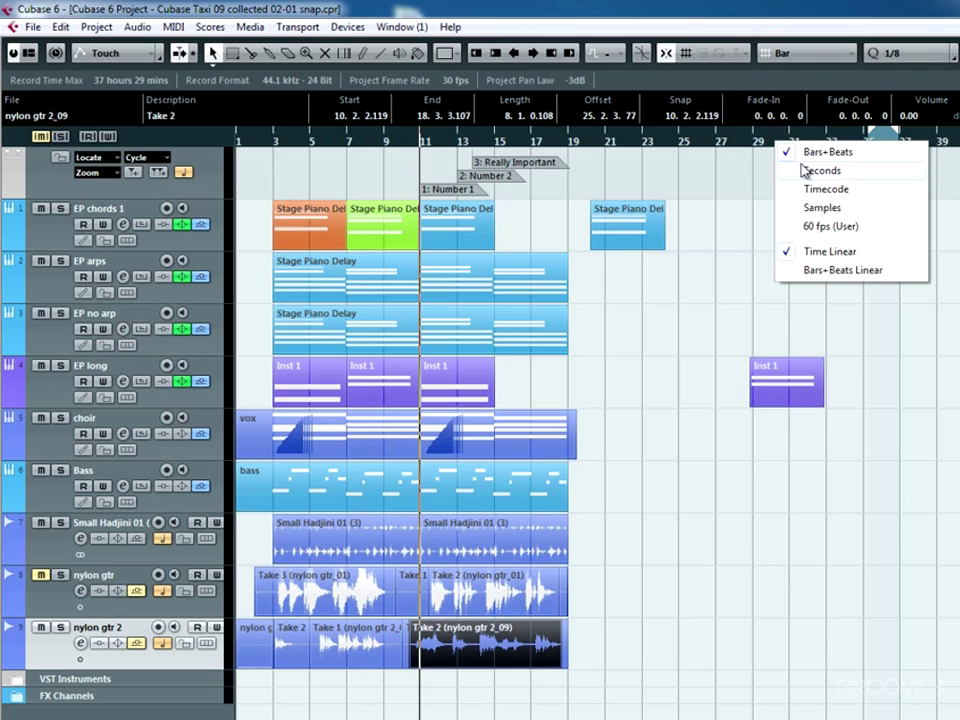
left_click(806, 170)
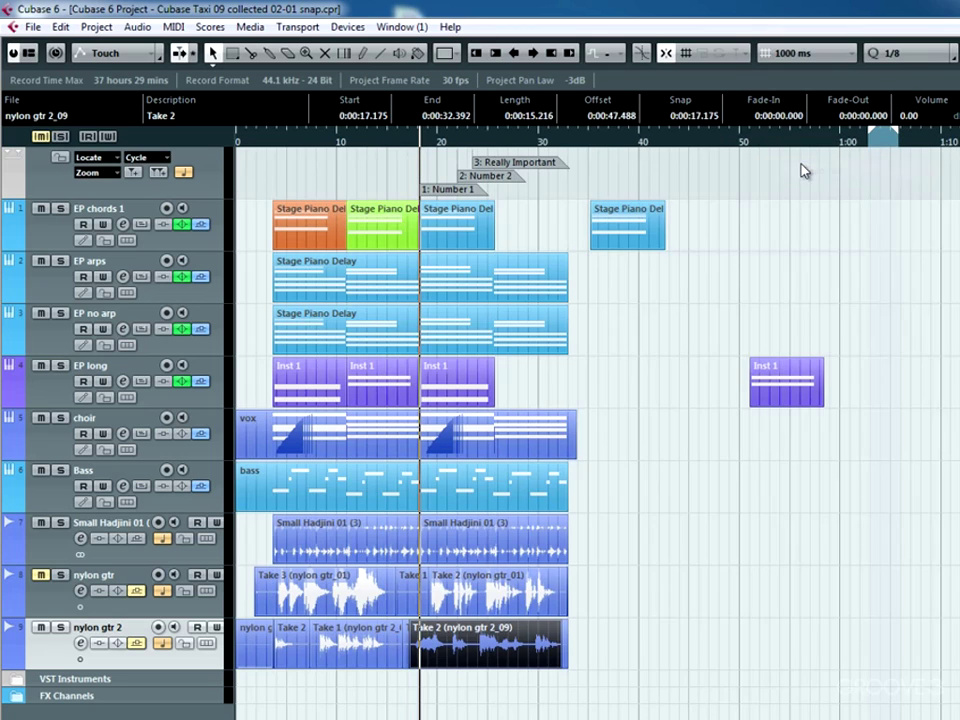
left_click(802, 58)
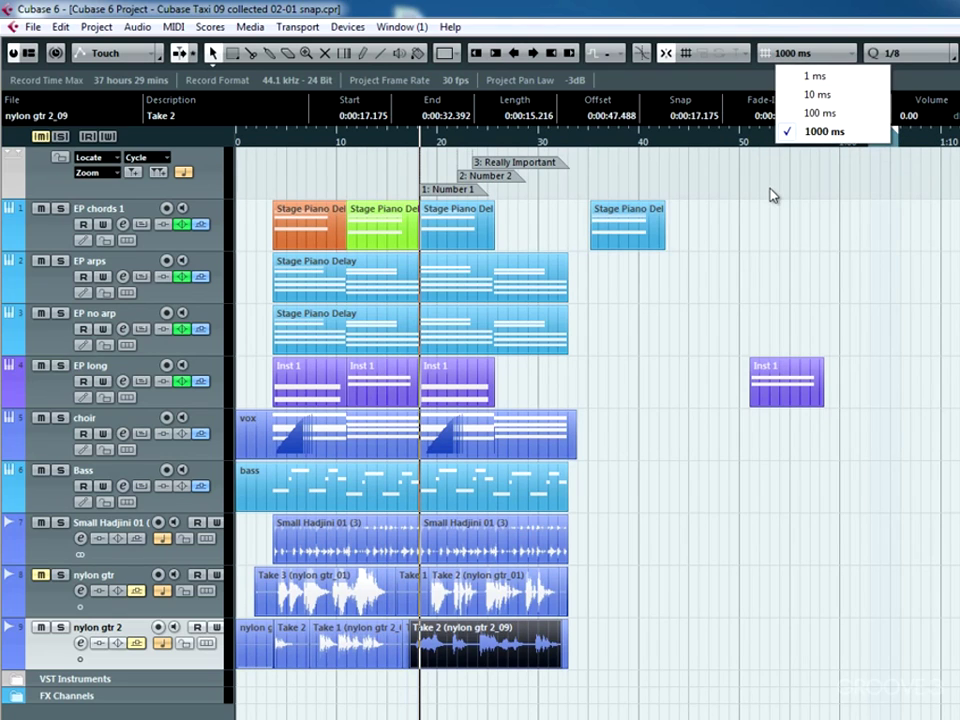
left_click(771, 154)
right_click(772, 140)
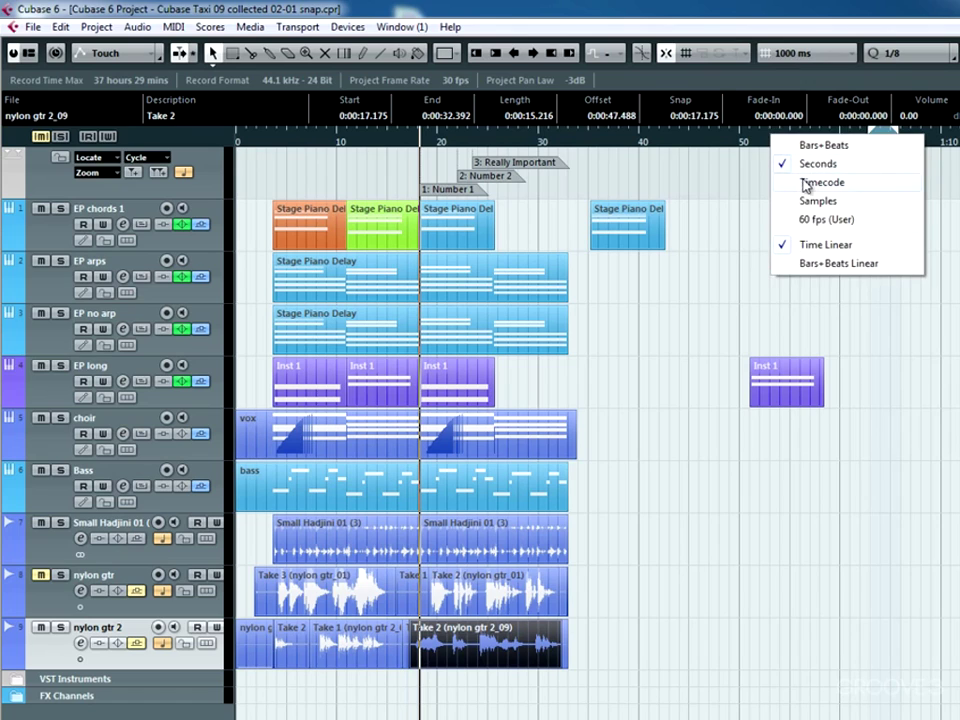
left_click(806, 183)
left_click(812, 56)
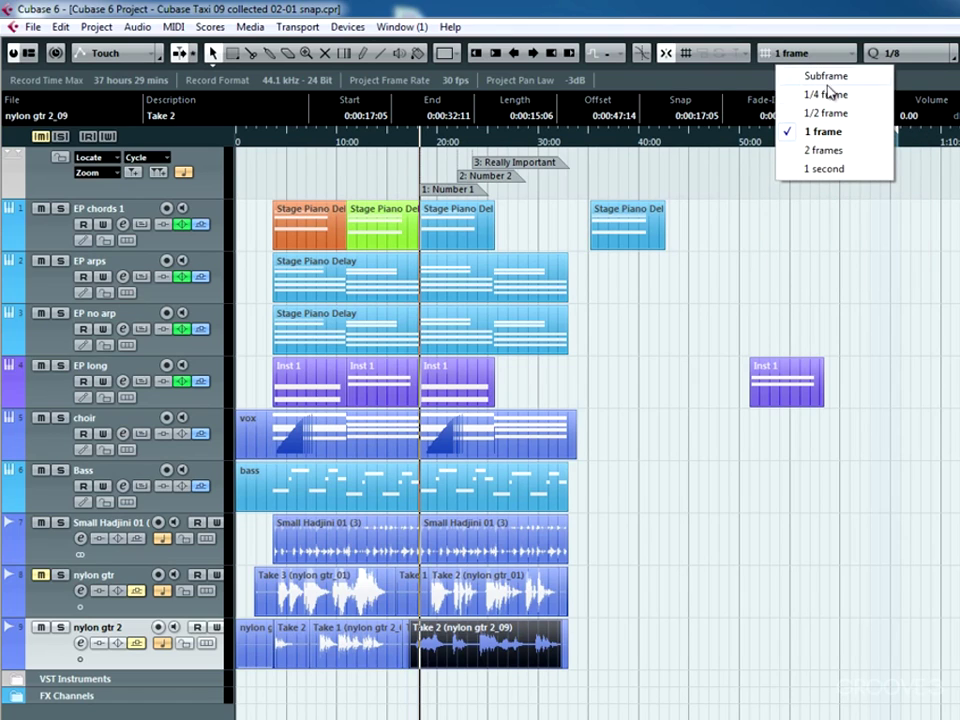
left_click(806, 224)
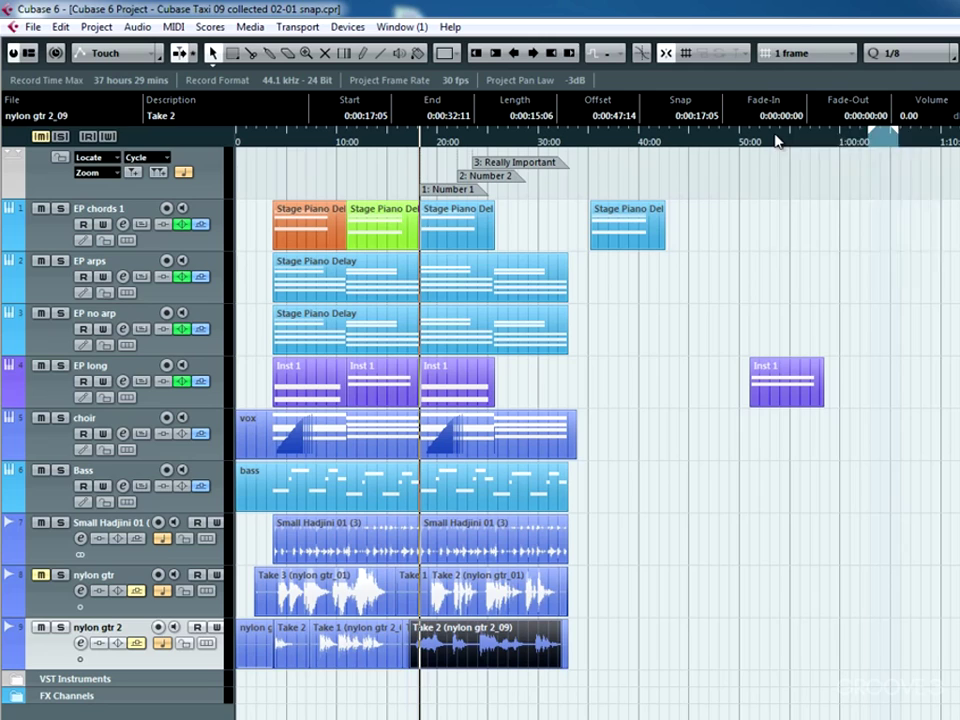
right_click(778, 140)
left_click(804, 146)
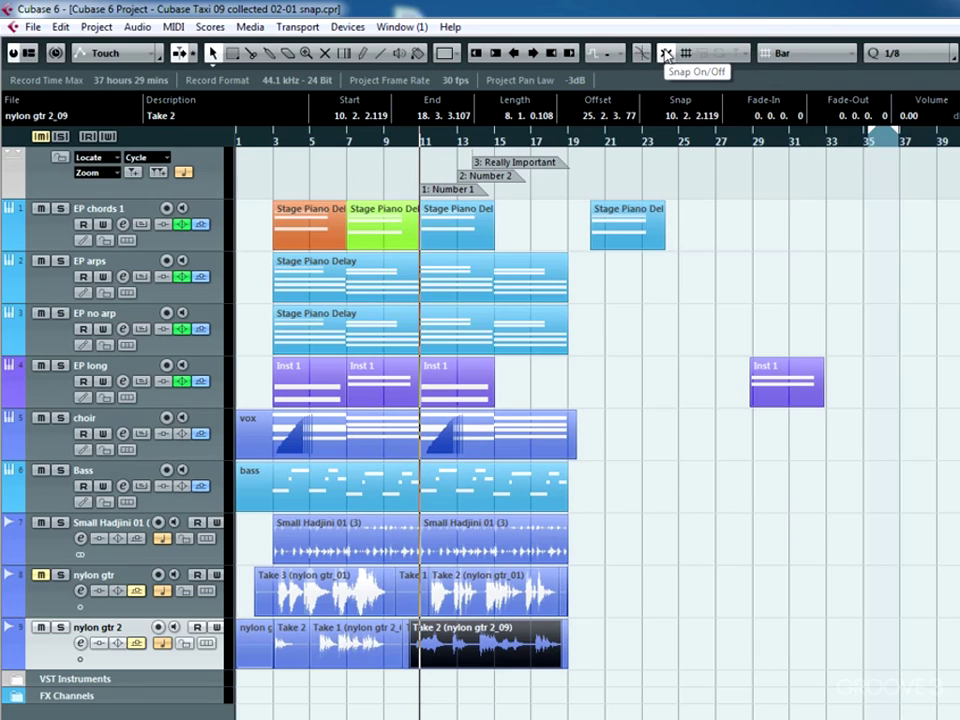
left_click(666, 55)
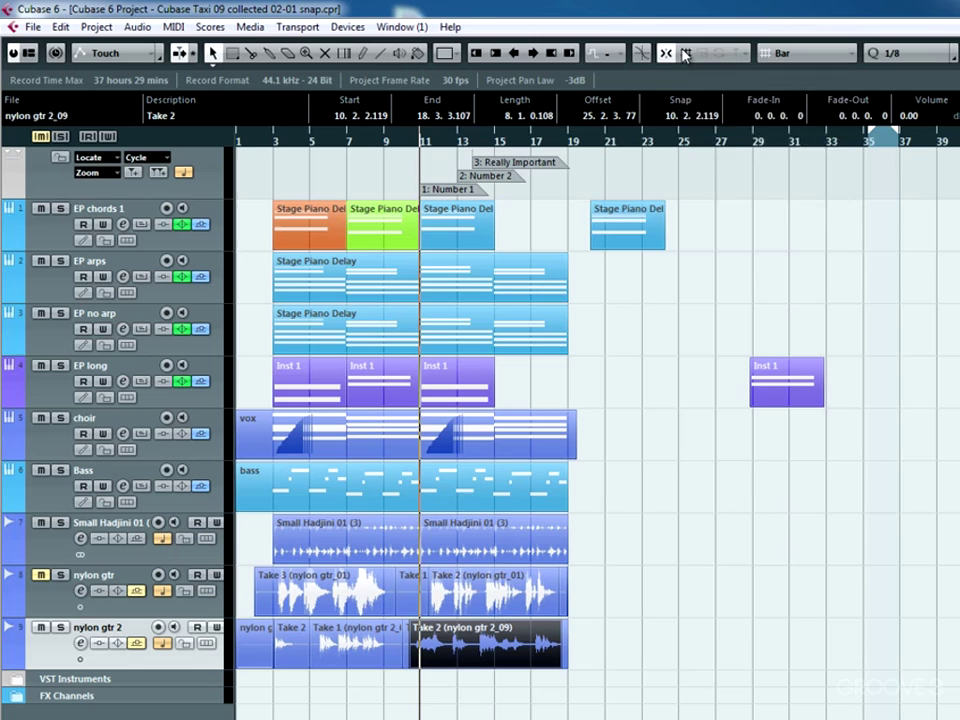
left_click(687, 53)
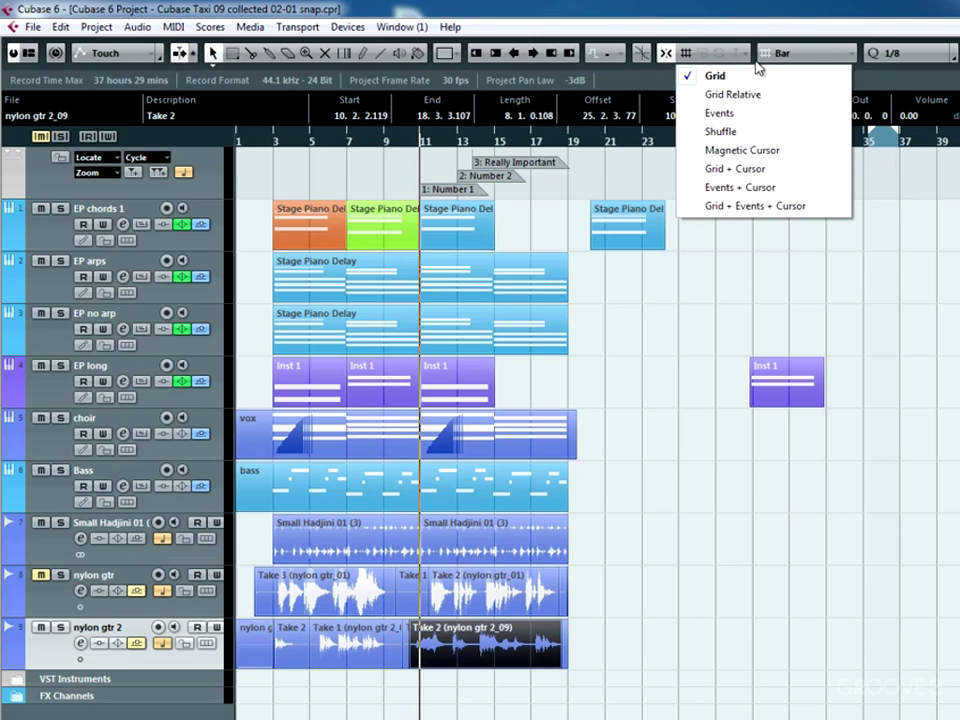
left_click(791, 58)
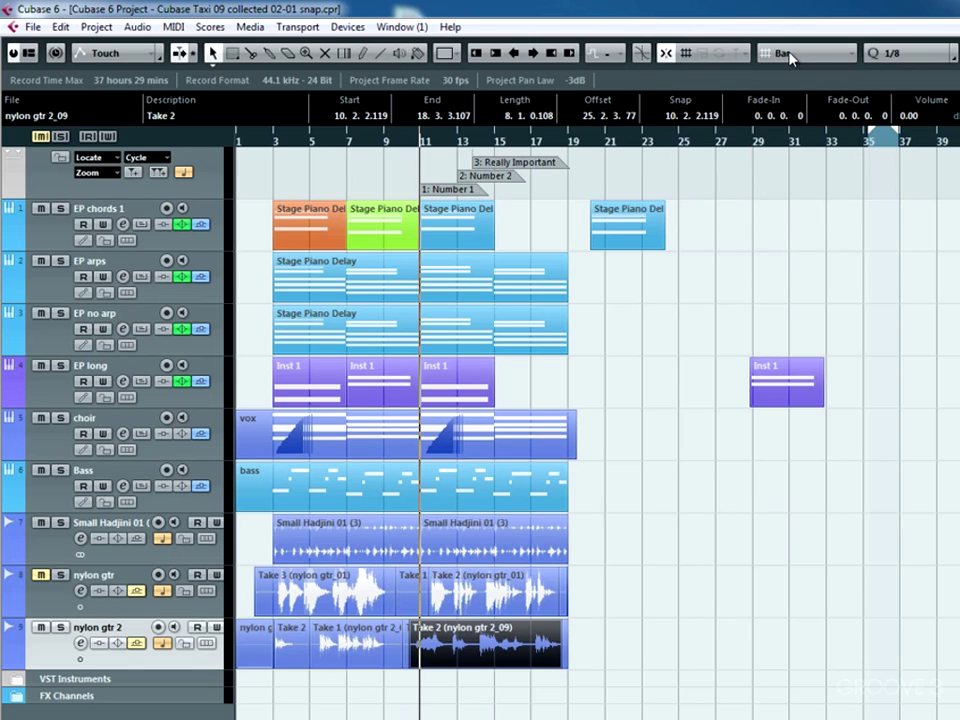
right_click(695, 212)
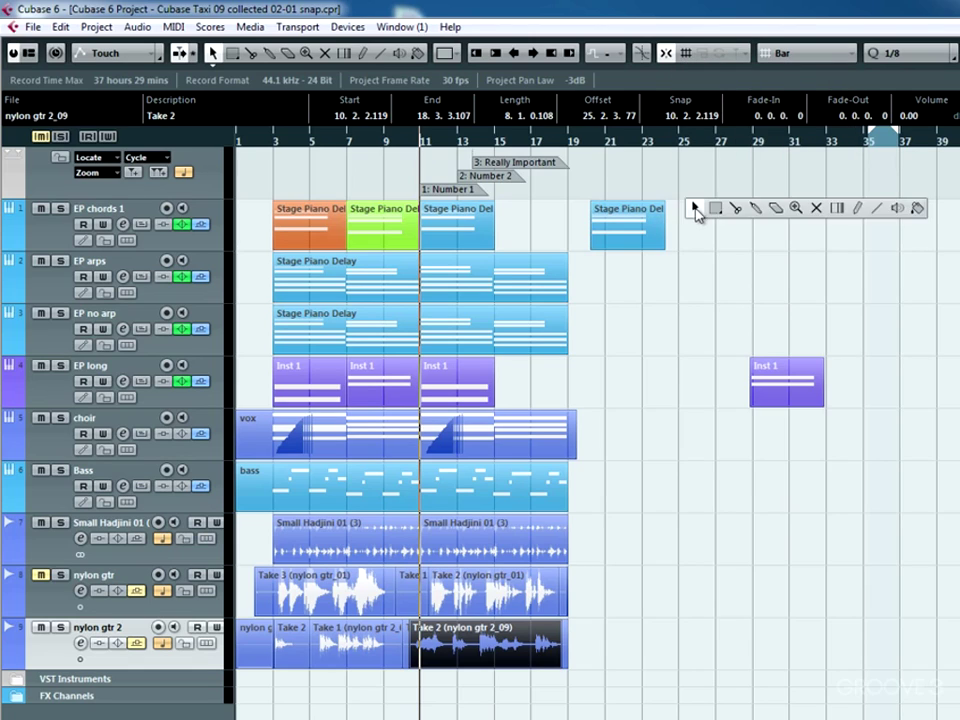
Step: Zoom in on the Stage Piano Delay part and snap it onto bar 21
left_click(795, 208)
left_click_drag(731, 186, 570, 278)
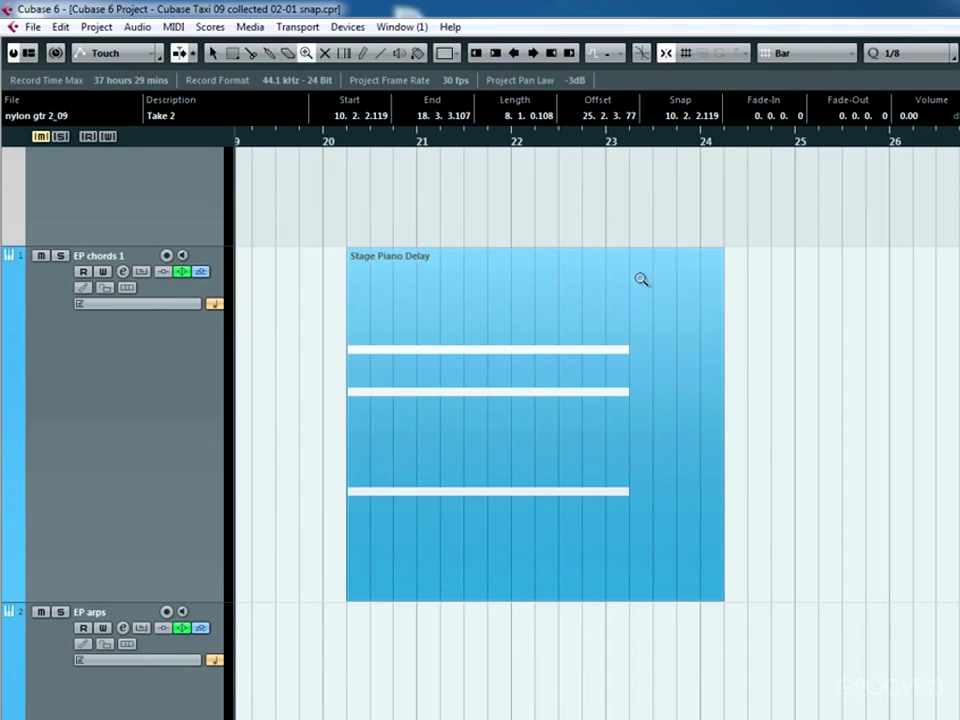
right_click(398, 283)
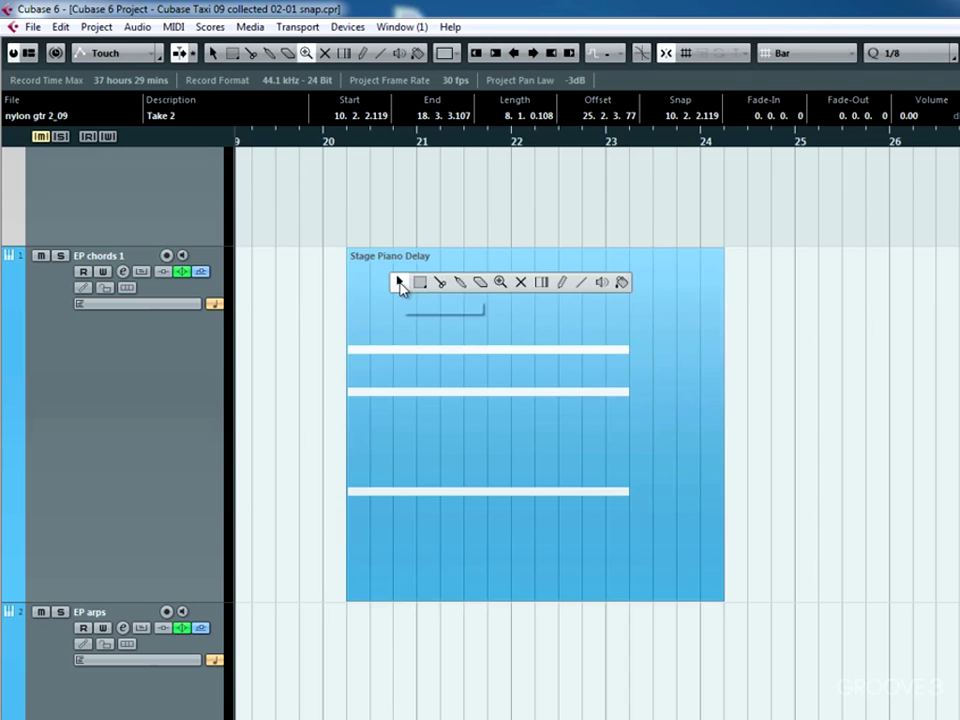
left_click(398, 283)
left_click_drag(401, 287, 450, 298)
Step: Set the grid type to Beat and move the part to start at 20.3.1.0
left_click(758, 53)
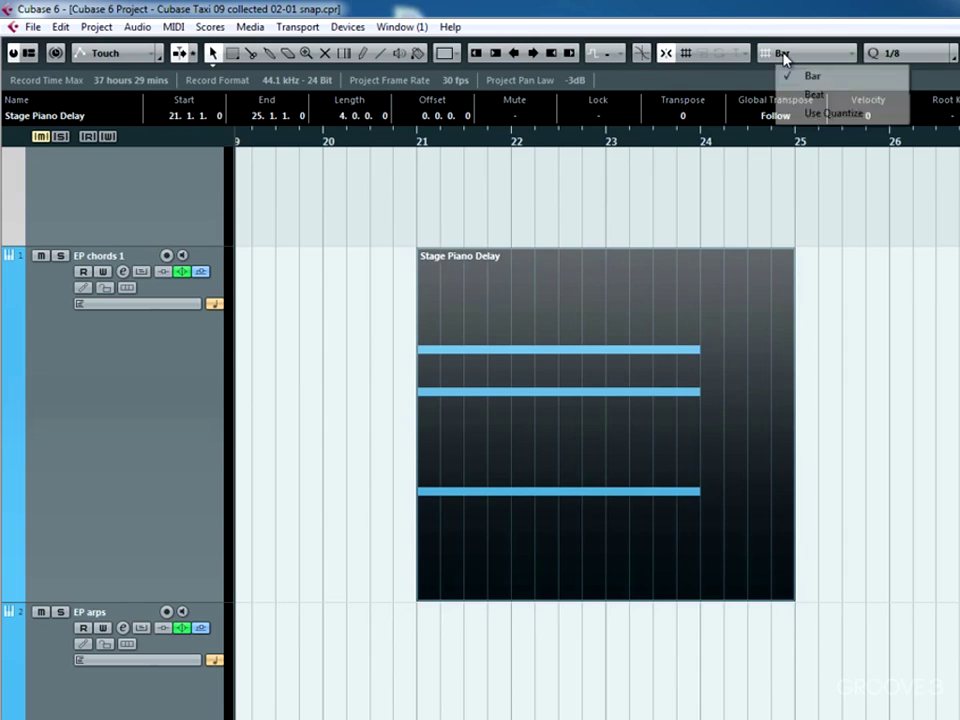
left_click(797, 92)
left_click_drag(548, 296, 507, 313)
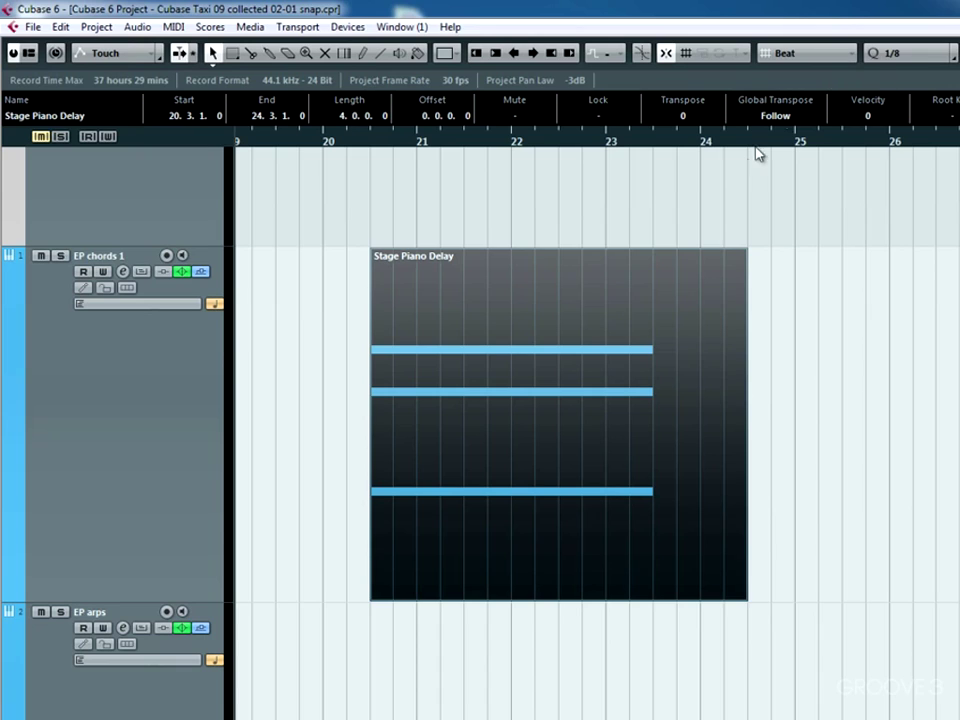
Step: Set the grid type to Use Quantize
left_click(808, 54)
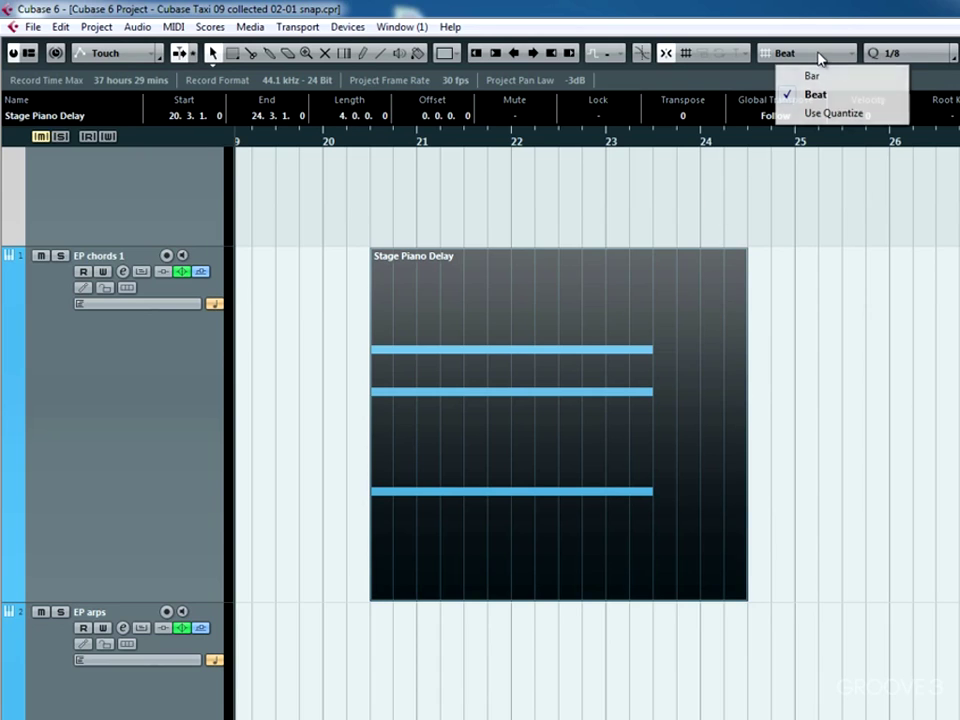
left_click(823, 112)
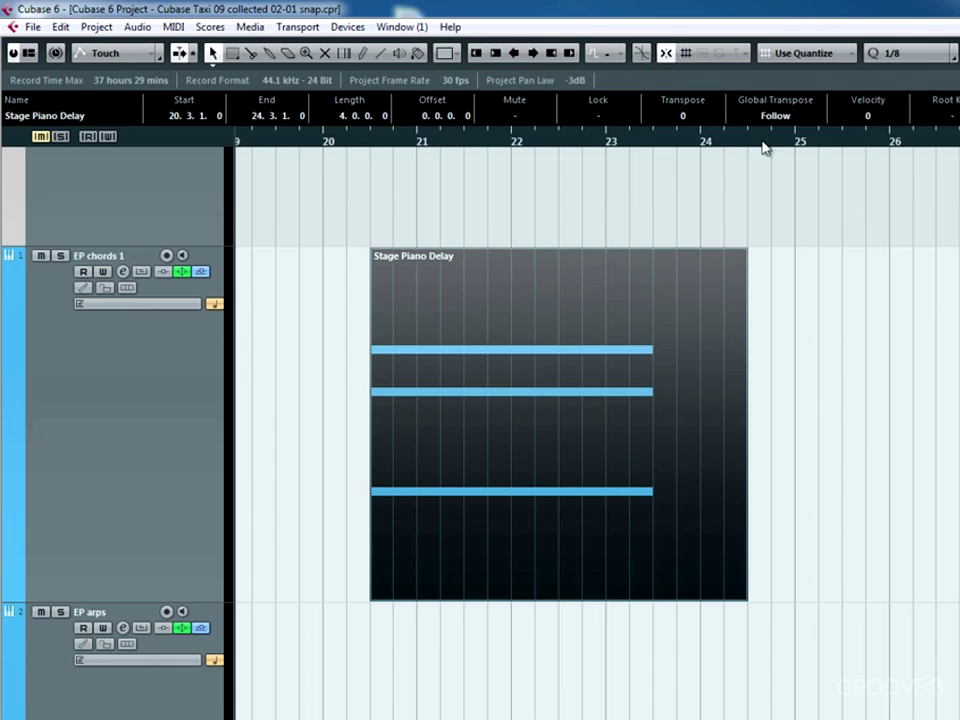
right_click(357, 236)
right_click(332, 223)
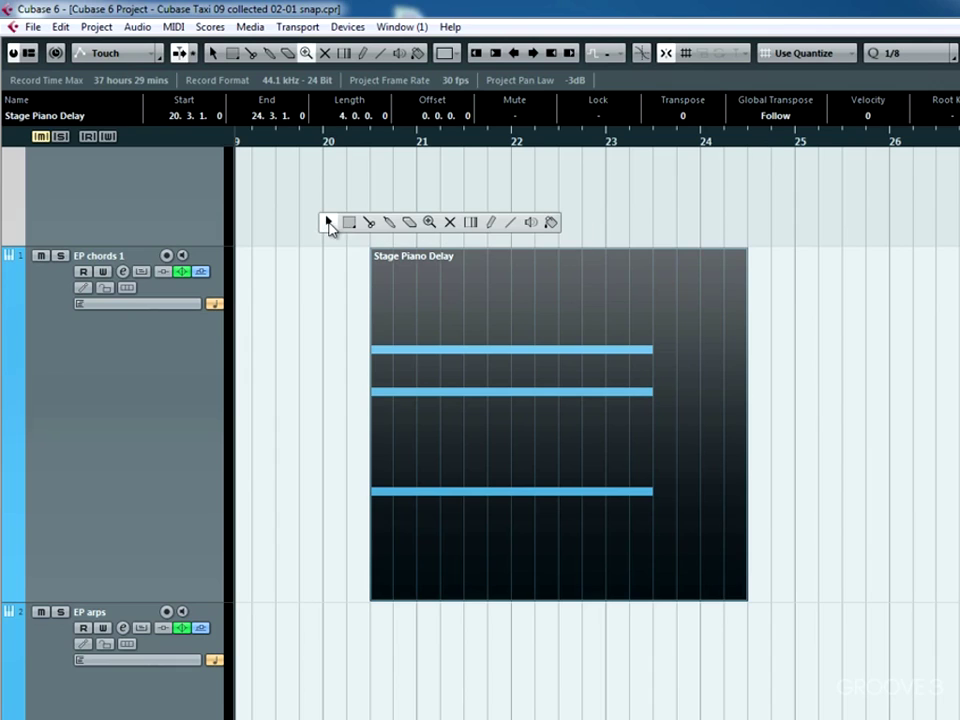
Step: Zoom further in and move the Stage Piano Delay part to bar 21
left_click(428, 222)
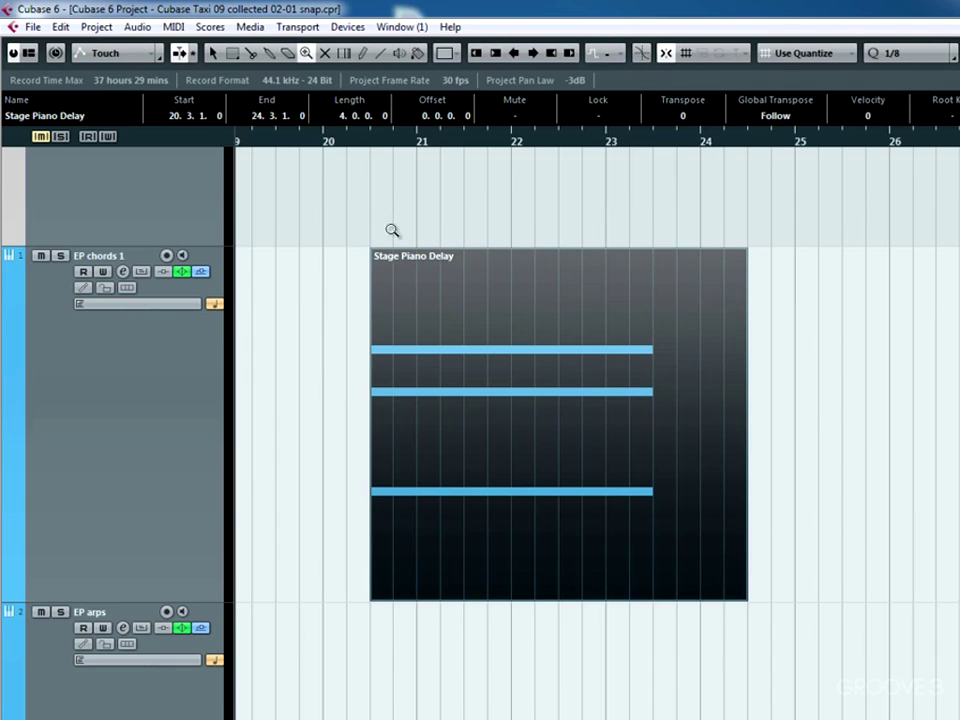
left_click_drag(318, 235, 807, 612)
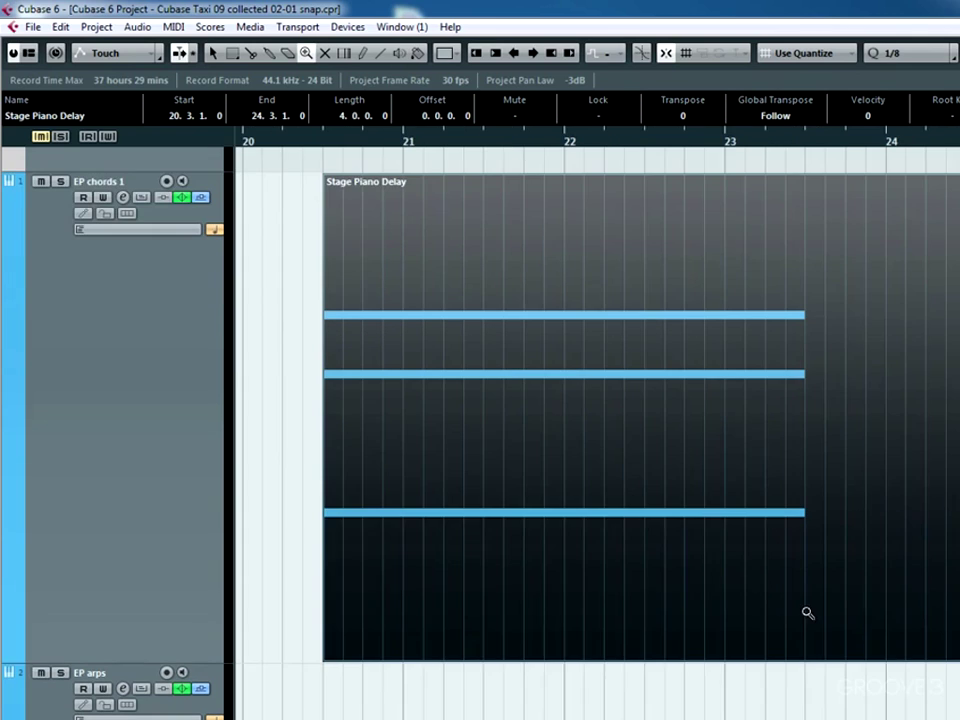
right_click(626, 218)
left_click(626, 218)
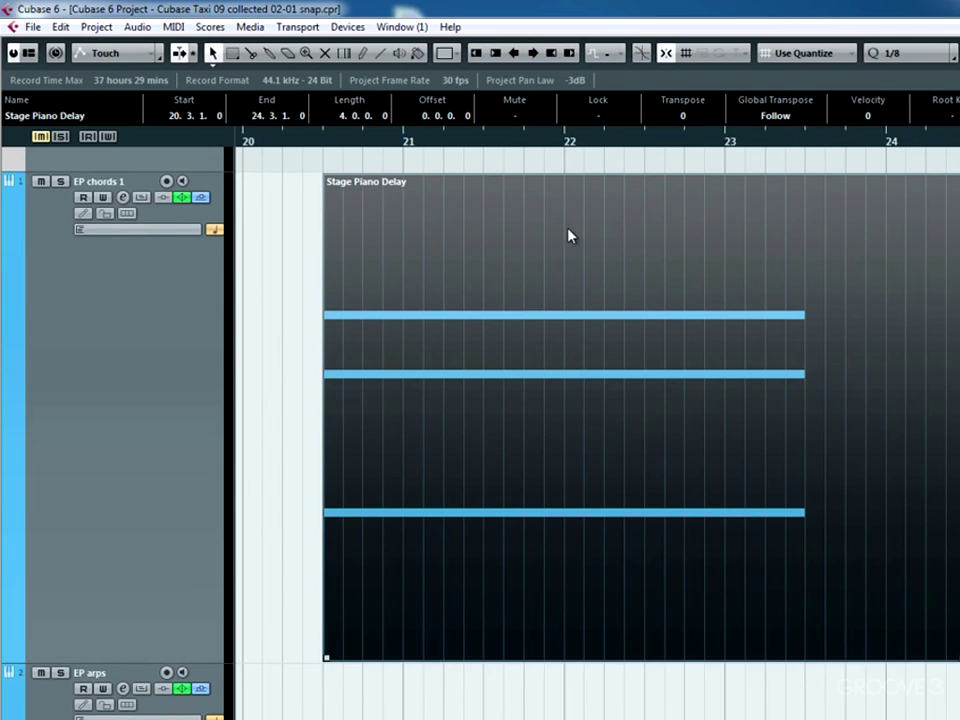
left_click_drag(570, 236, 646, 251)
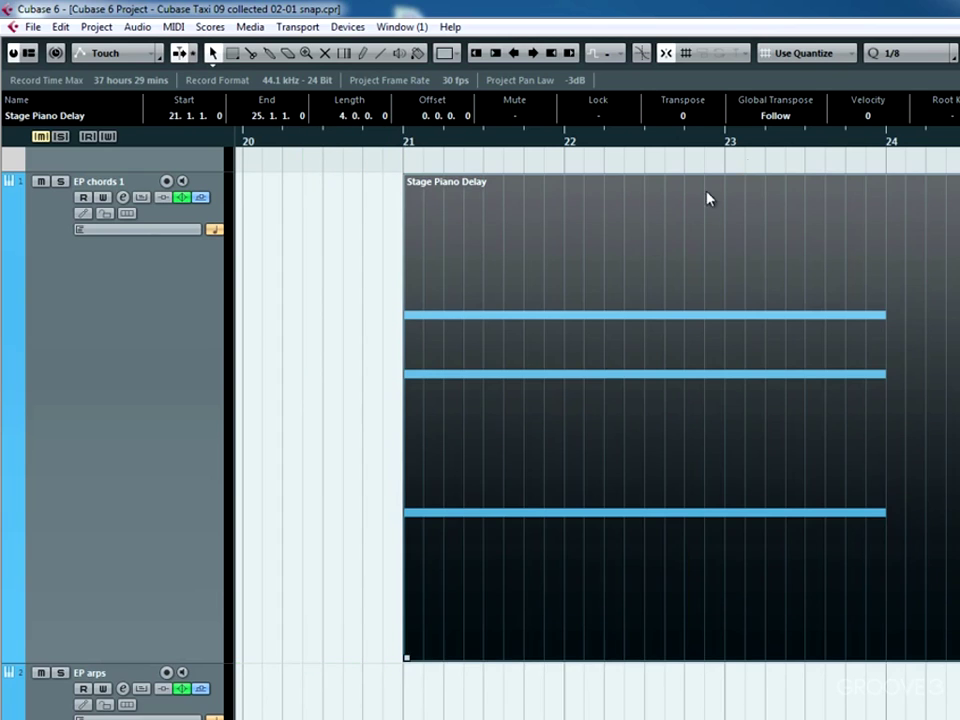
Step: Set the grid type to Beat and move the part one beat earlier
left_click(808, 52)
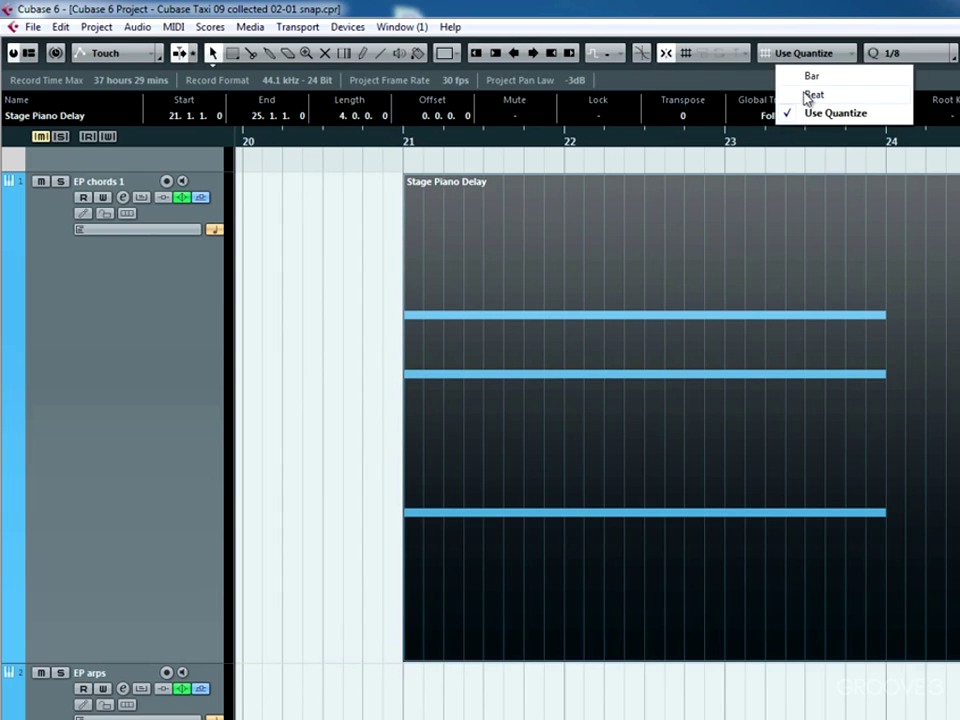
left_click(812, 93)
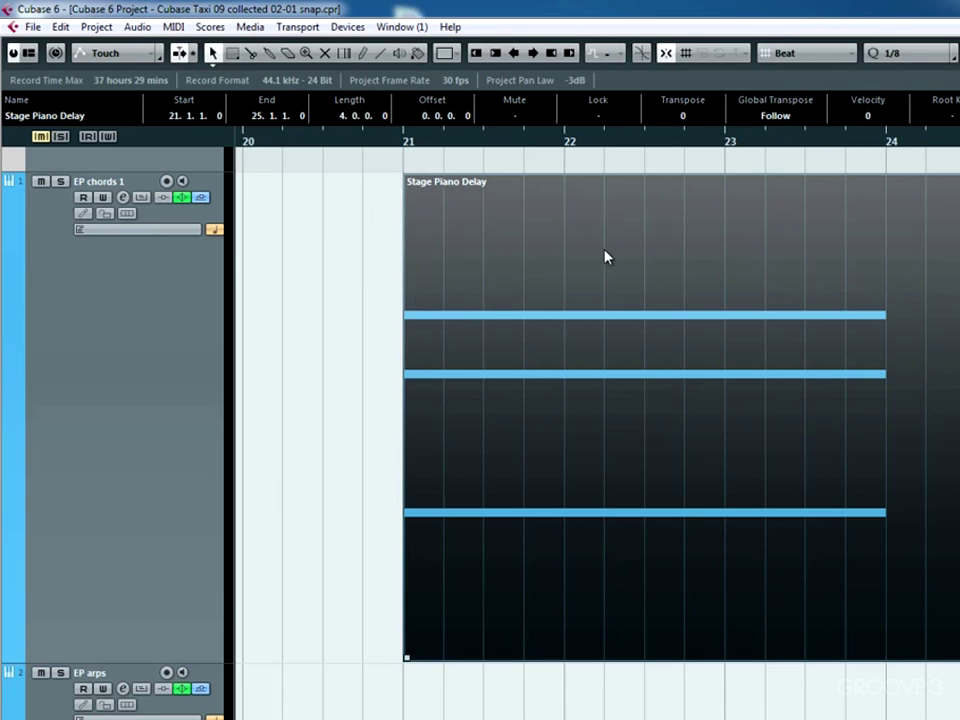
left_click_drag(604, 257, 566, 272)
Step: With grid type Bar, return the part to bar 21, then restore Beat
left_click(795, 55)
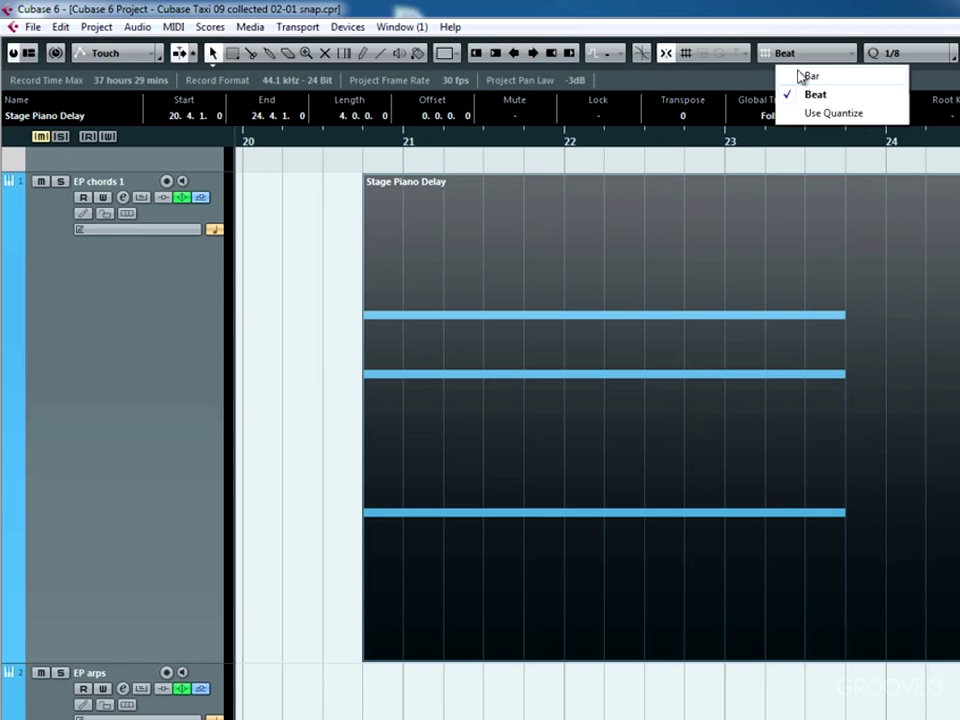
left_click(807, 75)
left_click_drag(555, 246, 664, 255)
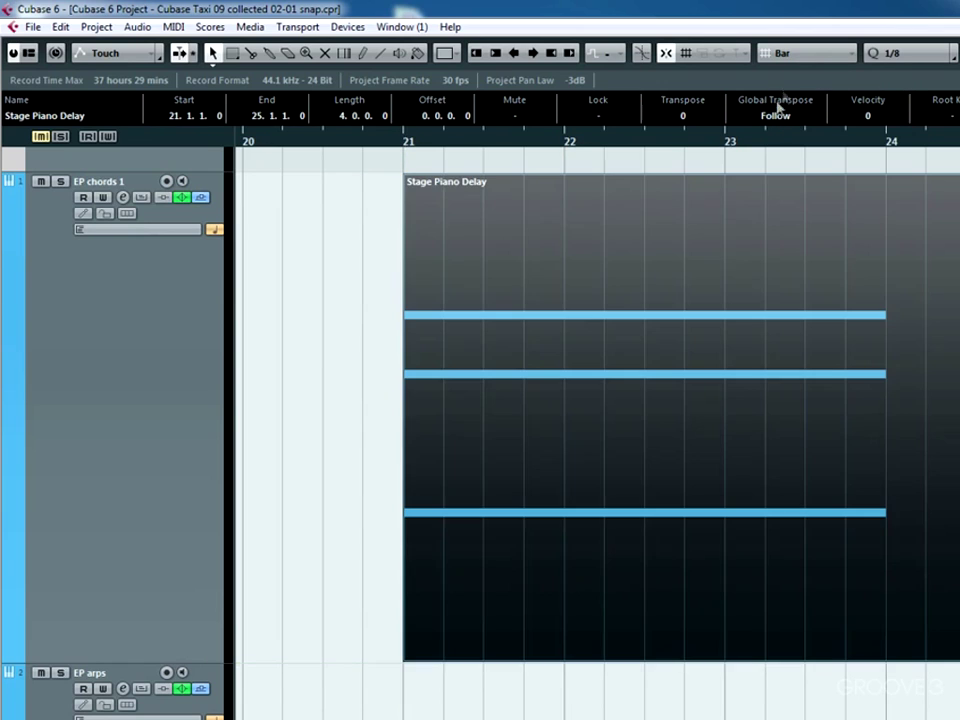
left_click(790, 53)
left_click(821, 96)
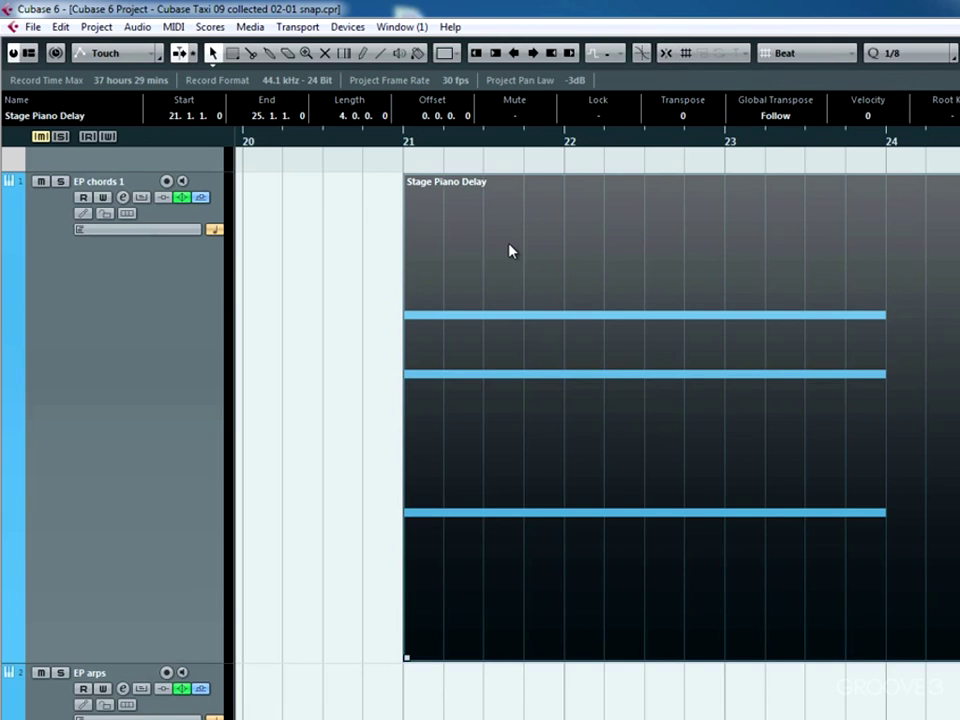
Step: Nudge the part off-grid, switch to Grid Relative, and move it to 20.4.2.30
left_click_drag(510, 251, 523, 255)
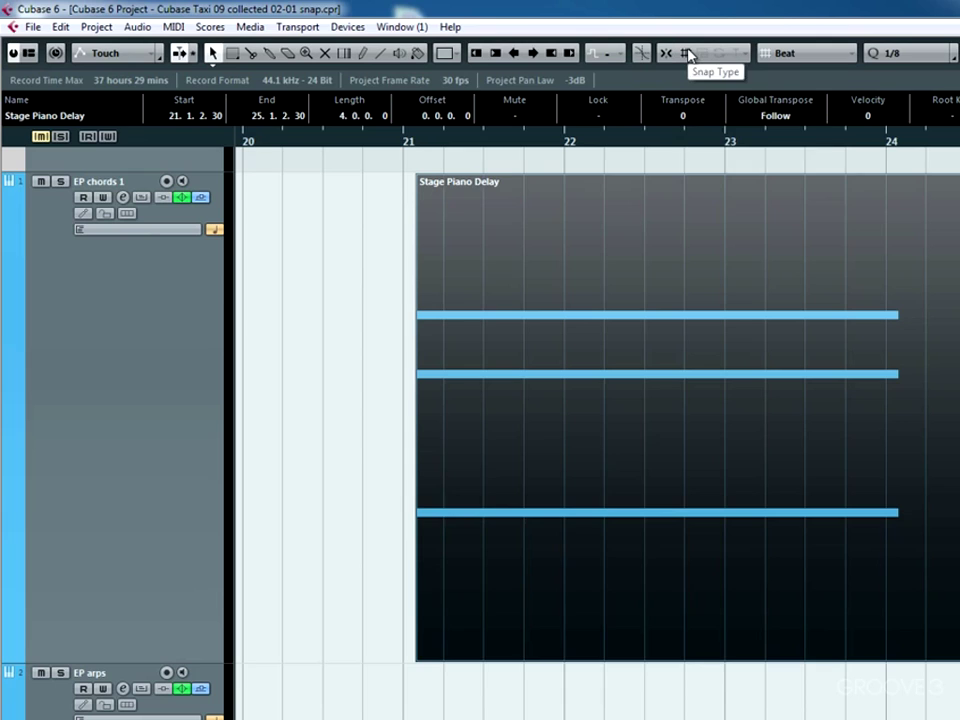
left_click(688, 56)
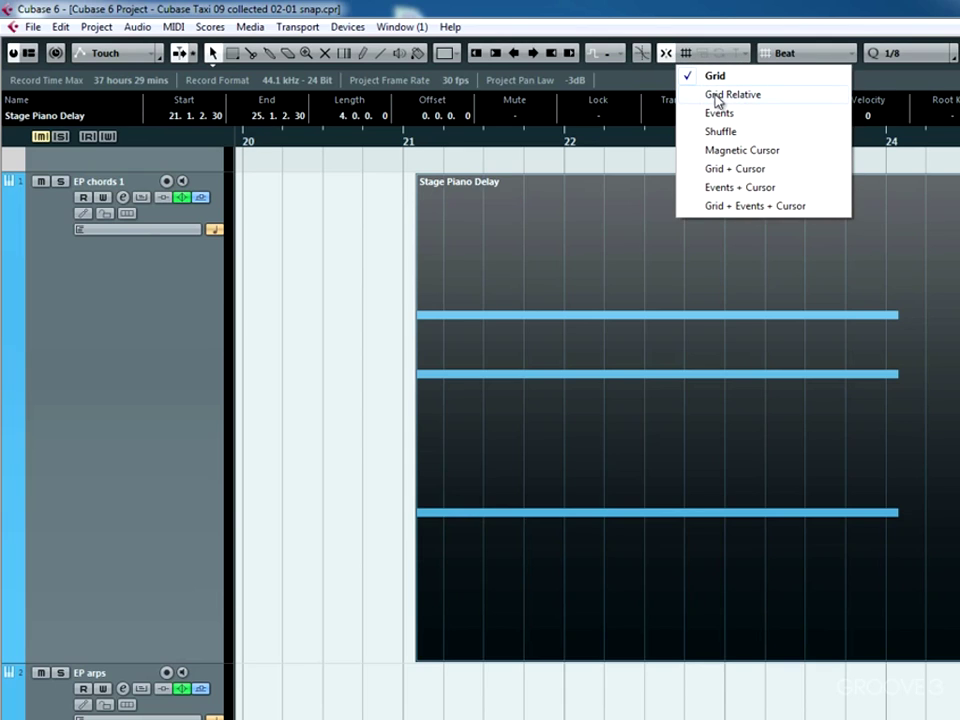
left_click(716, 96)
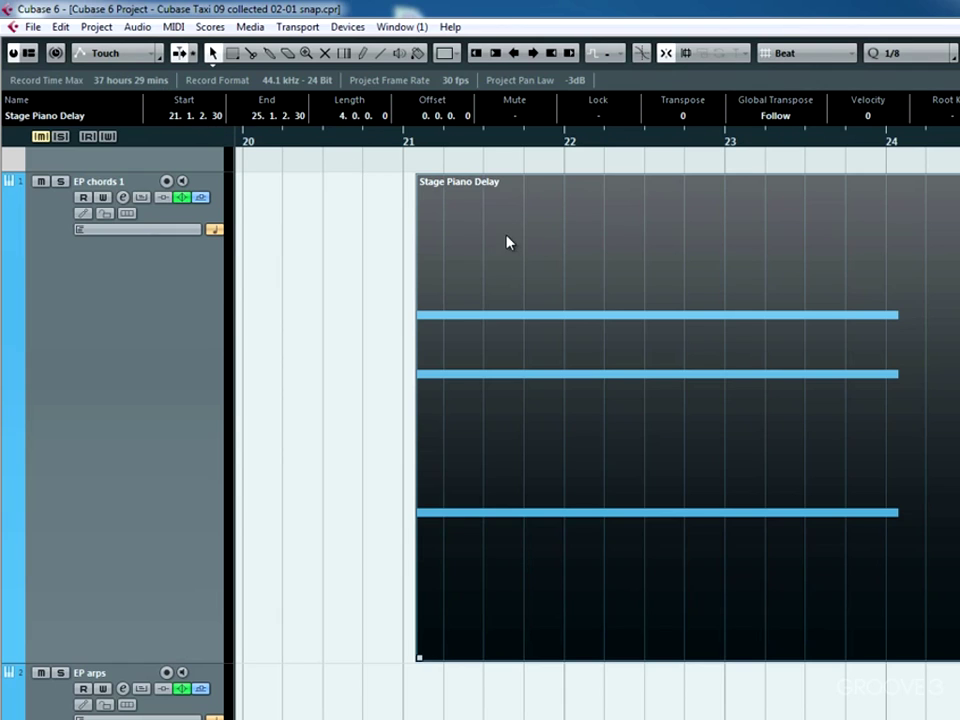
left_click_drag(506, 242, 440, 231)
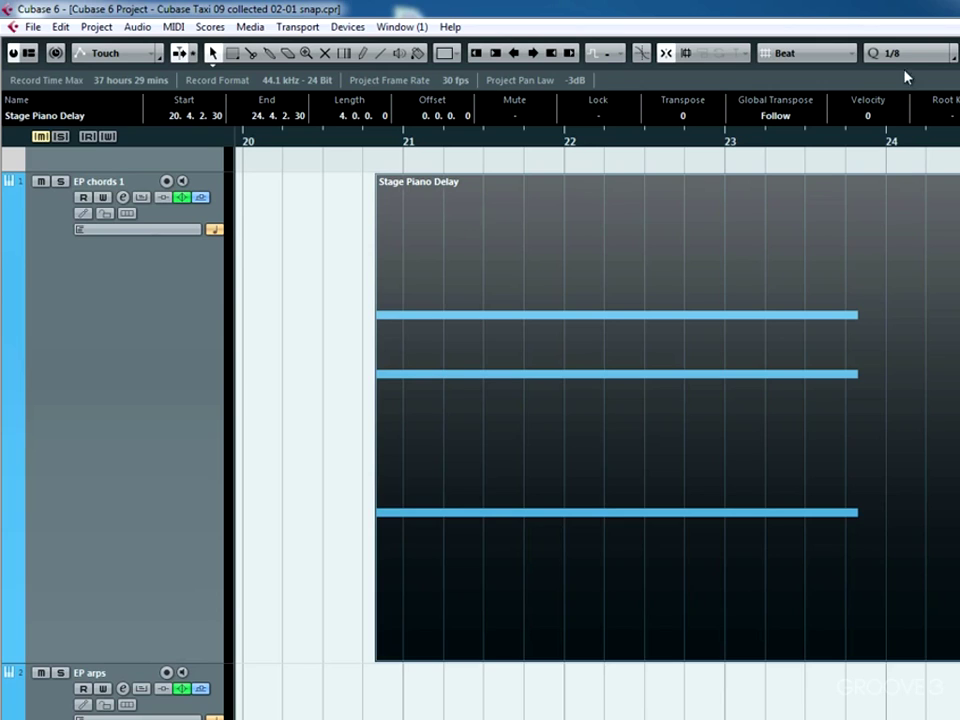
Step: With Events snapping, align Inst 1 on EP long to the Stage Piano Delay part at 20.4.2.30
left_click(706, 55)
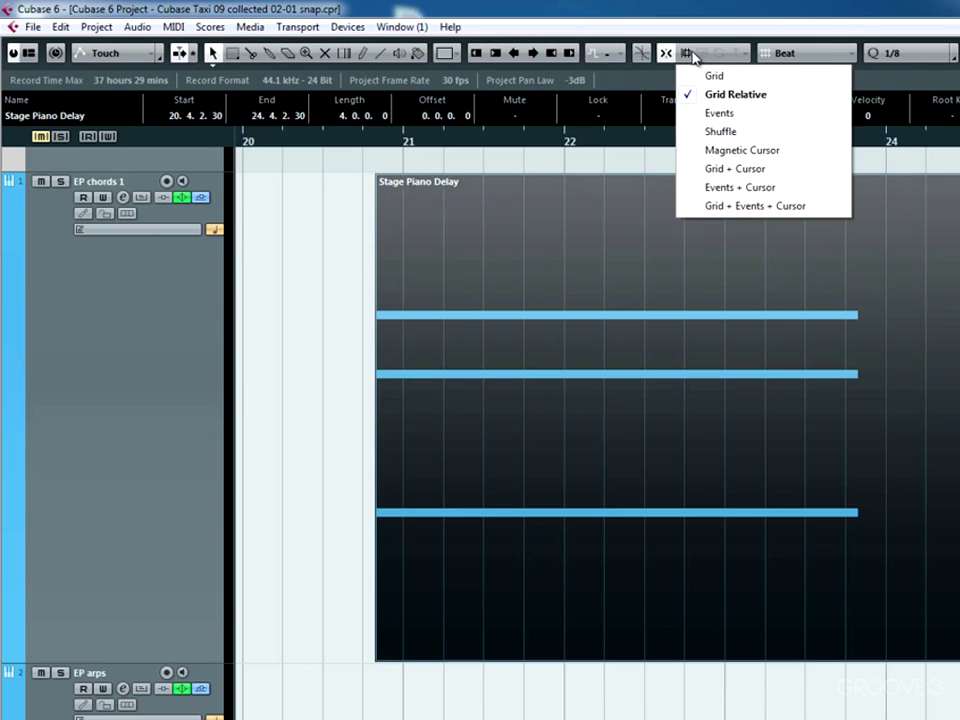
left_click(718, 116)
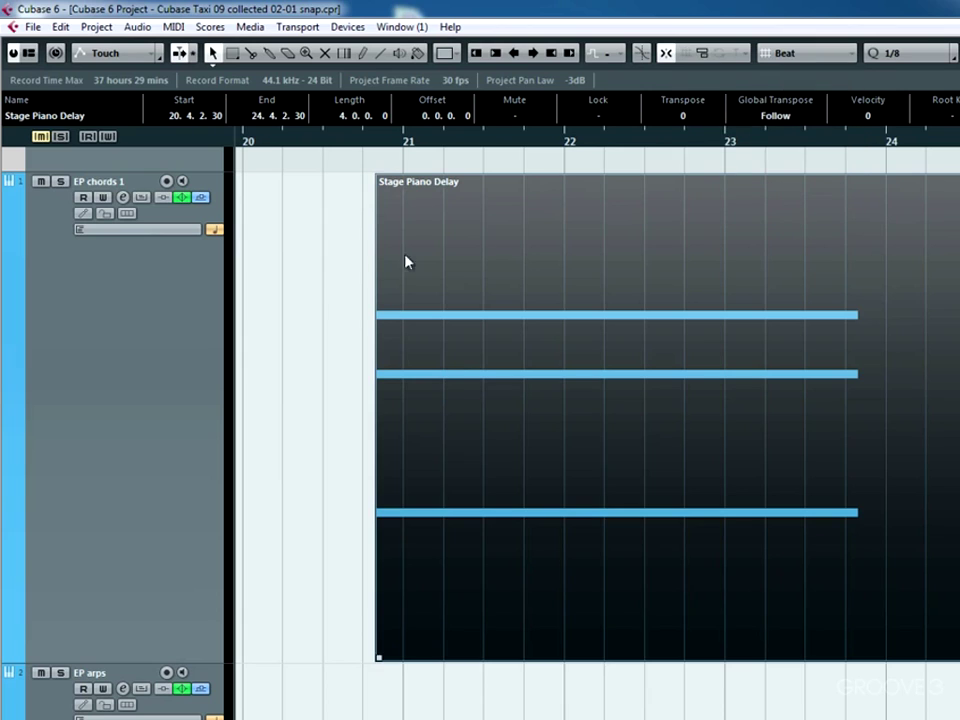
right_click(323, 276)
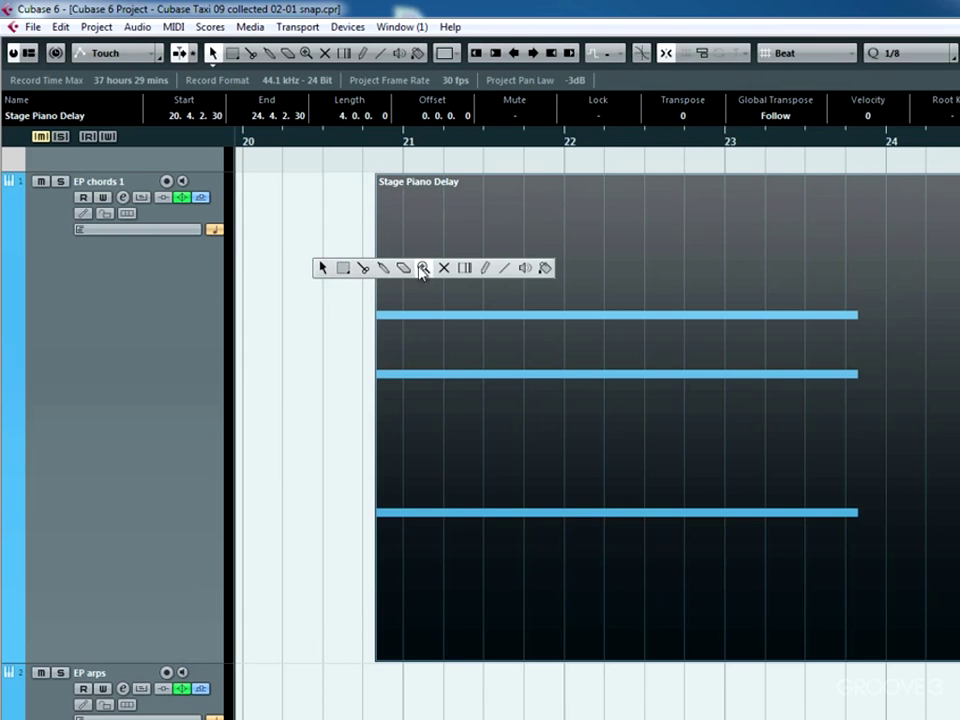
left_click(424, 267)
double_click(345, 252)
double_click(345, 252)
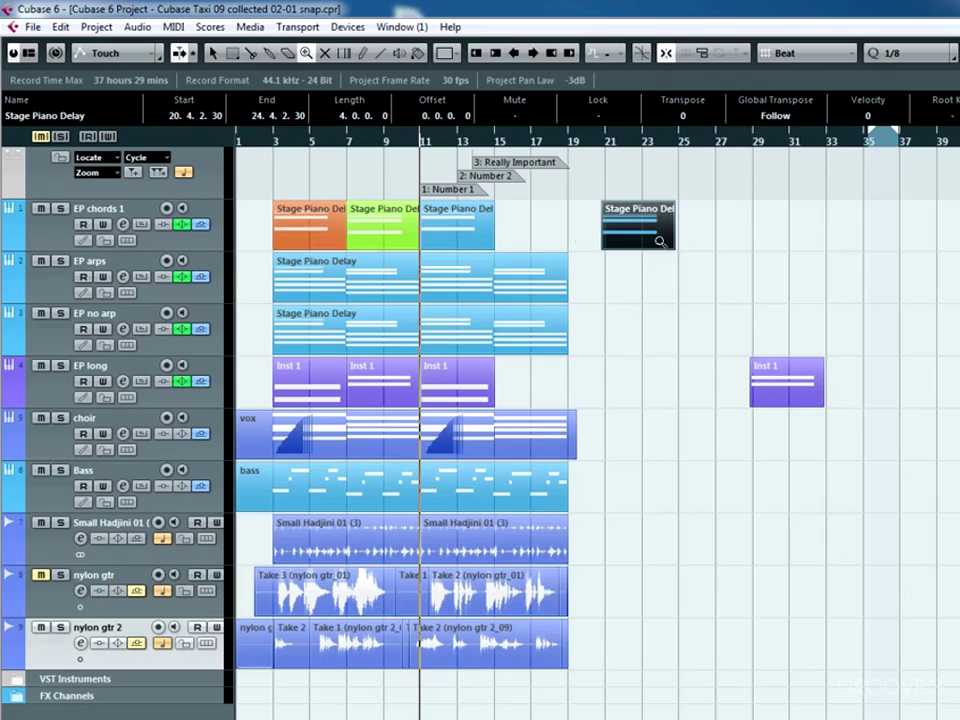
right_click(726, 240)
left_click(726, 241)
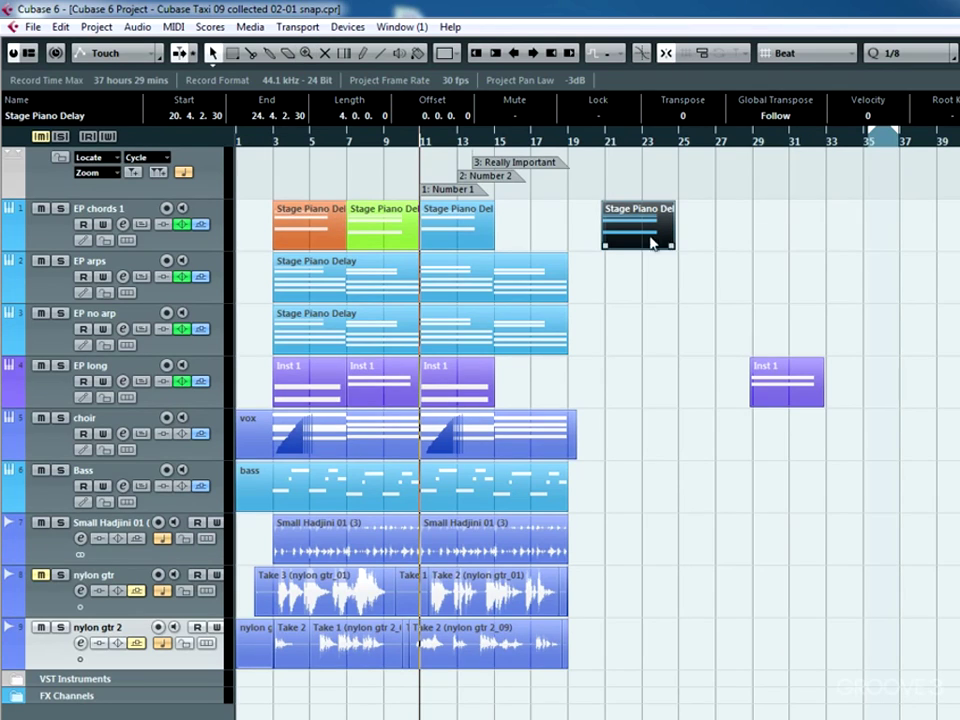
left_click_drag(787, 380, 648, 390)
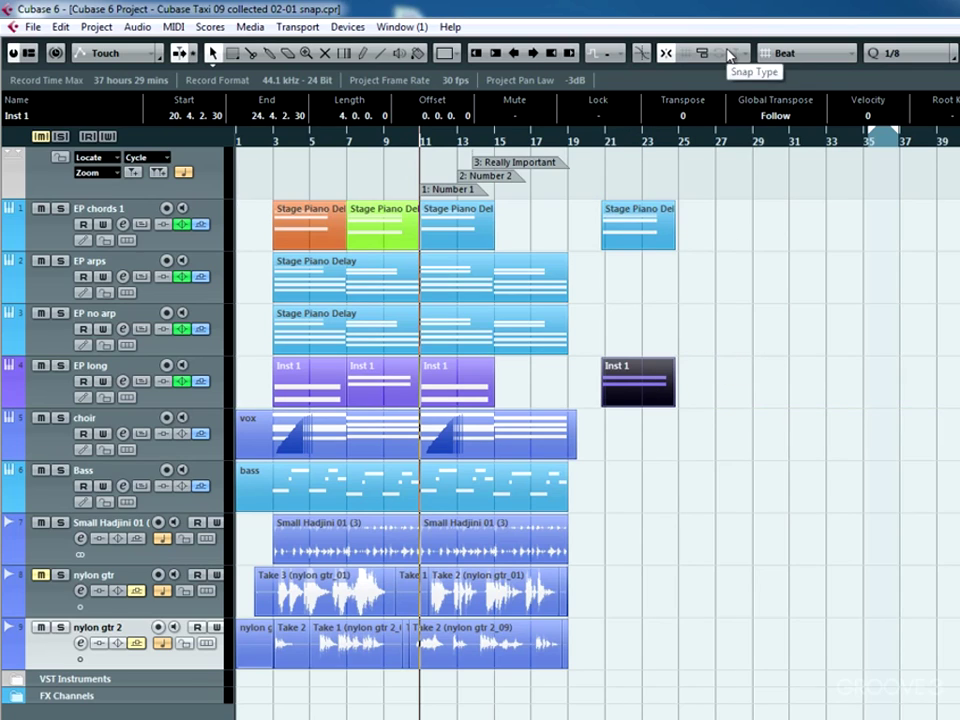
Step: Set the snap type to Shuffle and try moving the orange part, then undo
left_click(729, 55)
left_click(740, 133)
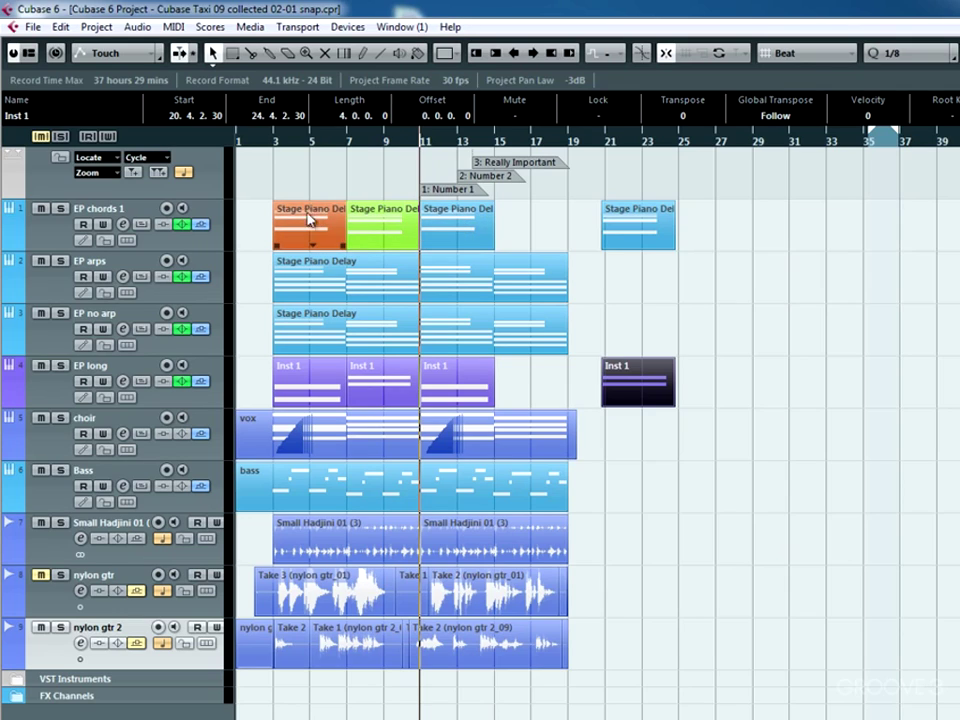
left_click_drag(305, 233, 463, 229)
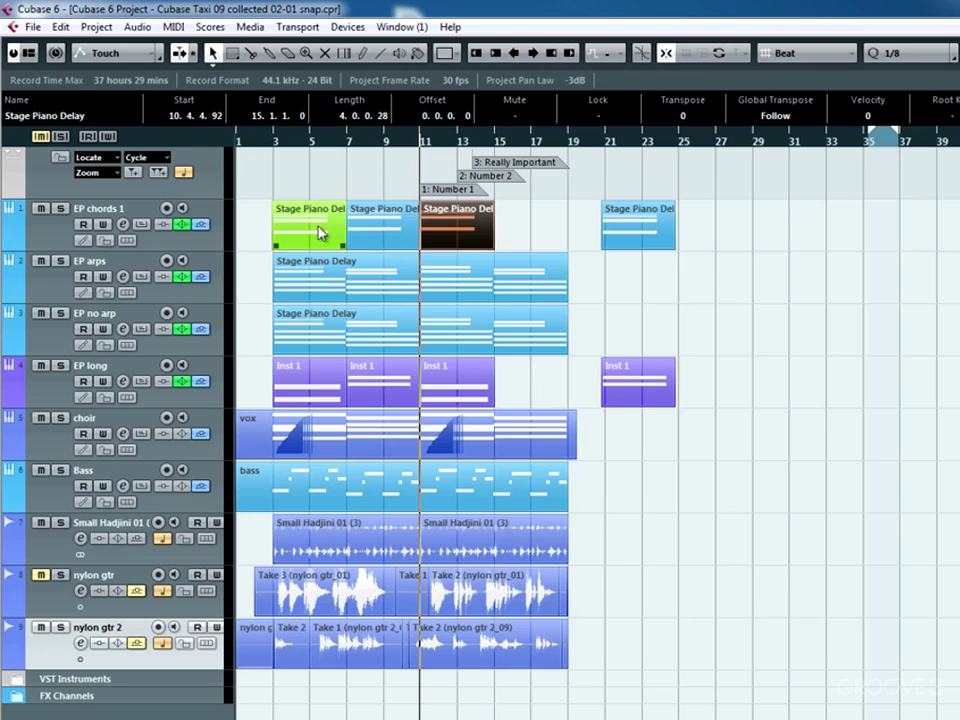
key("ctrl+z")
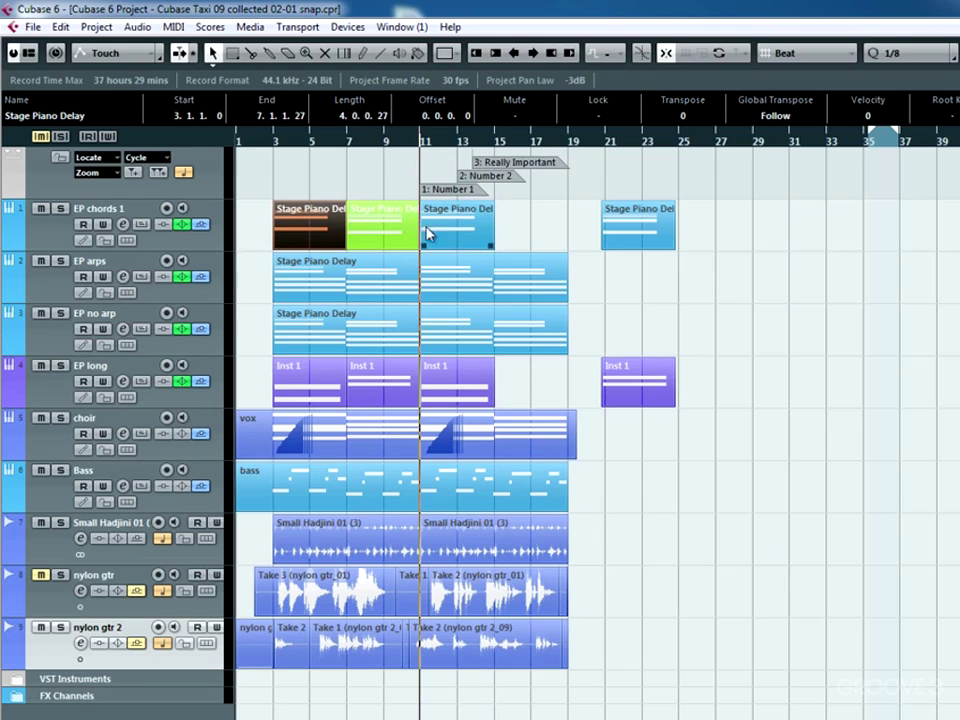
Step: Reorder the EP chords 1 parts as green, orange, blue and move the bar-21 part to bar 15
left_click_drag(310, 232, 562, 234)
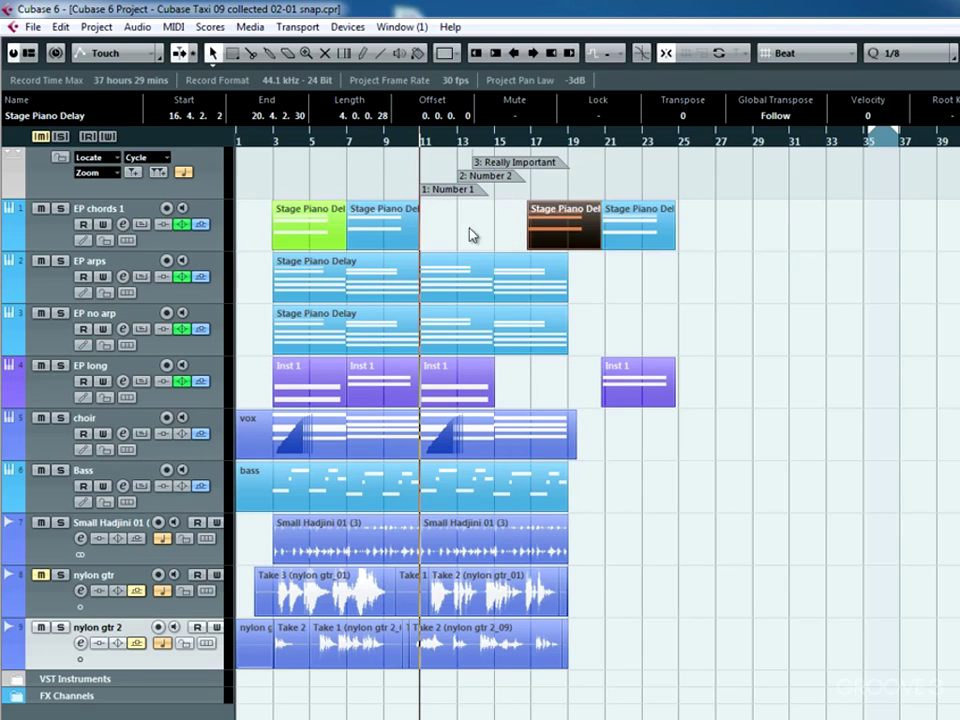
left_click_drag(476, 244, 478, 242)
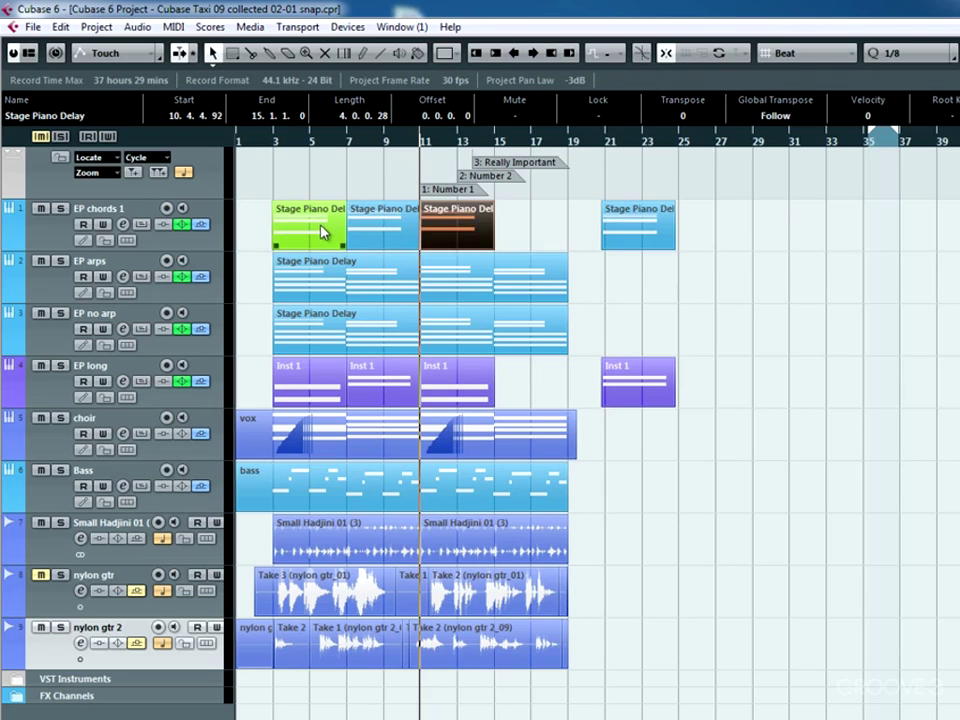
left_click_drag(327, 238, 400, 240)
left_click_drag(332, 236, 476, 240)
left_click(535, 235)
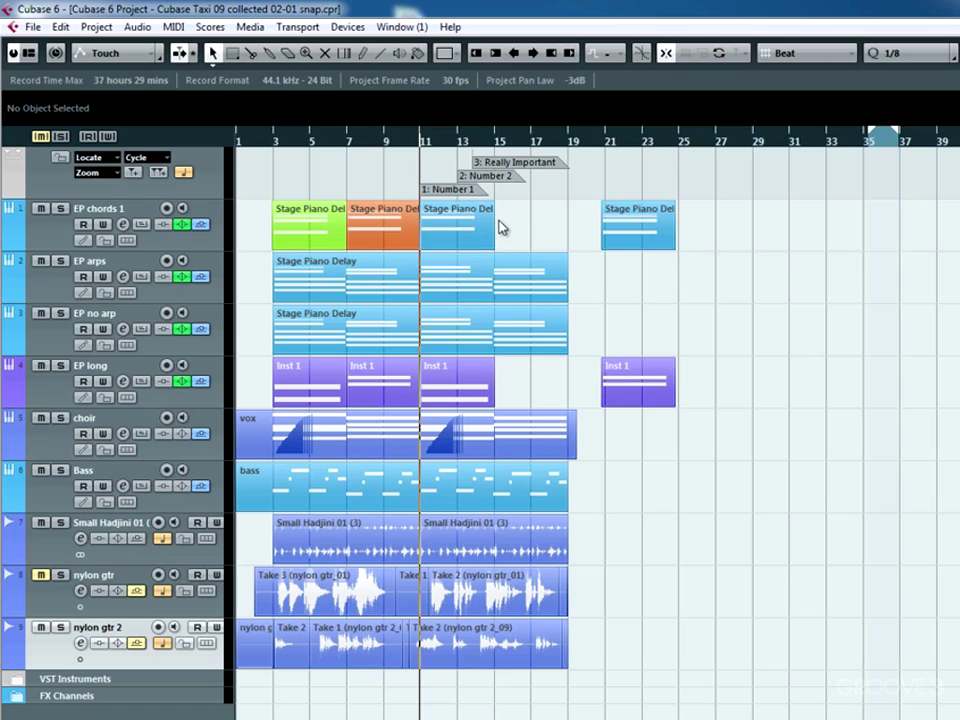
left_click_drag(606, 238, 573, 236)
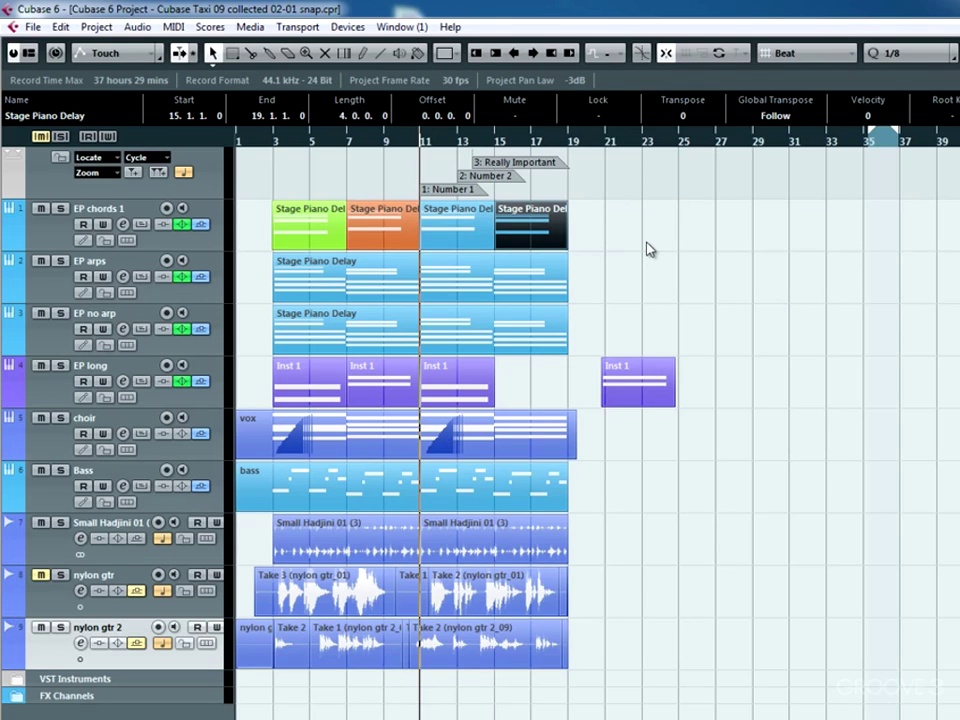
Step: Move Take 2 (nylon gtr_01) to 22.3.4.27, mark 25.3.3.13 with the Range tool, and reselect it
left_click(480, 600)
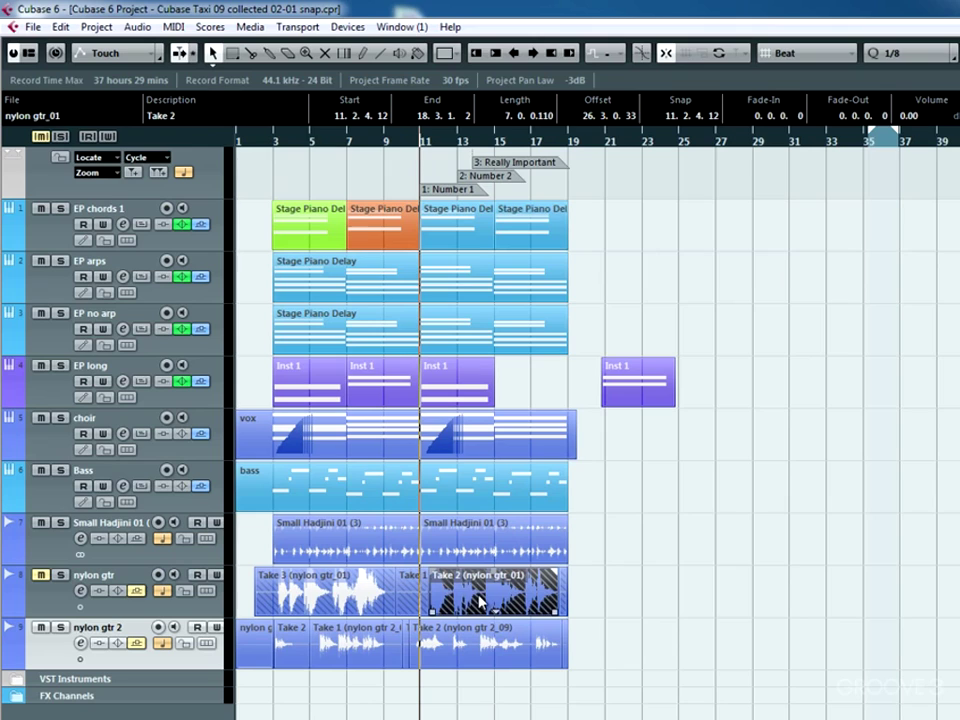
left_click_drag(480, 600, 698, 596)
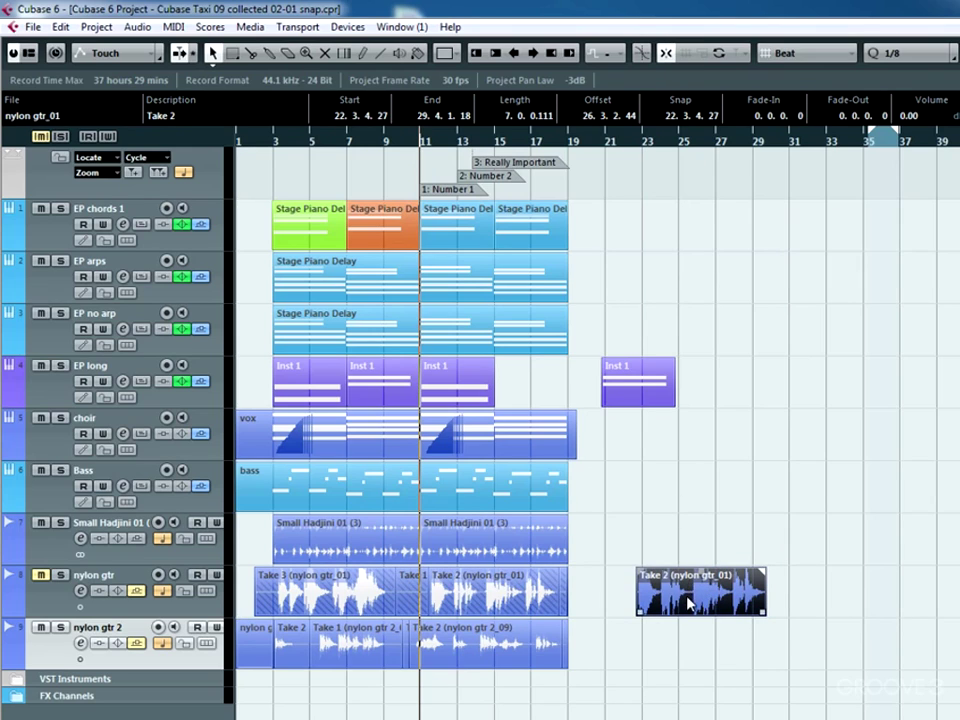
right_click(696, 505)
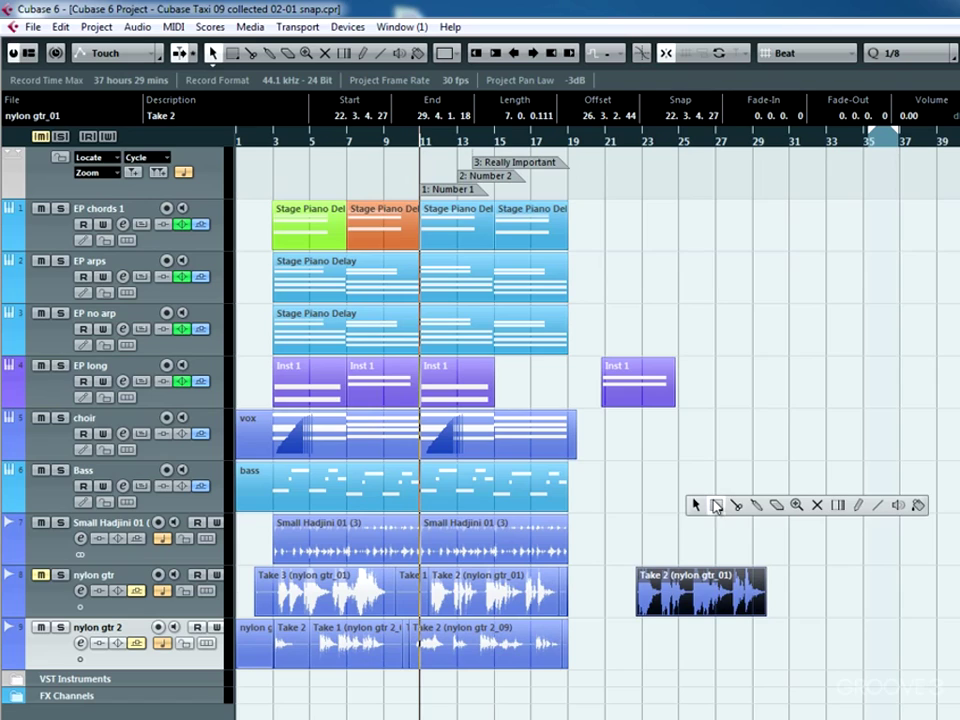
left_click(716, 505)
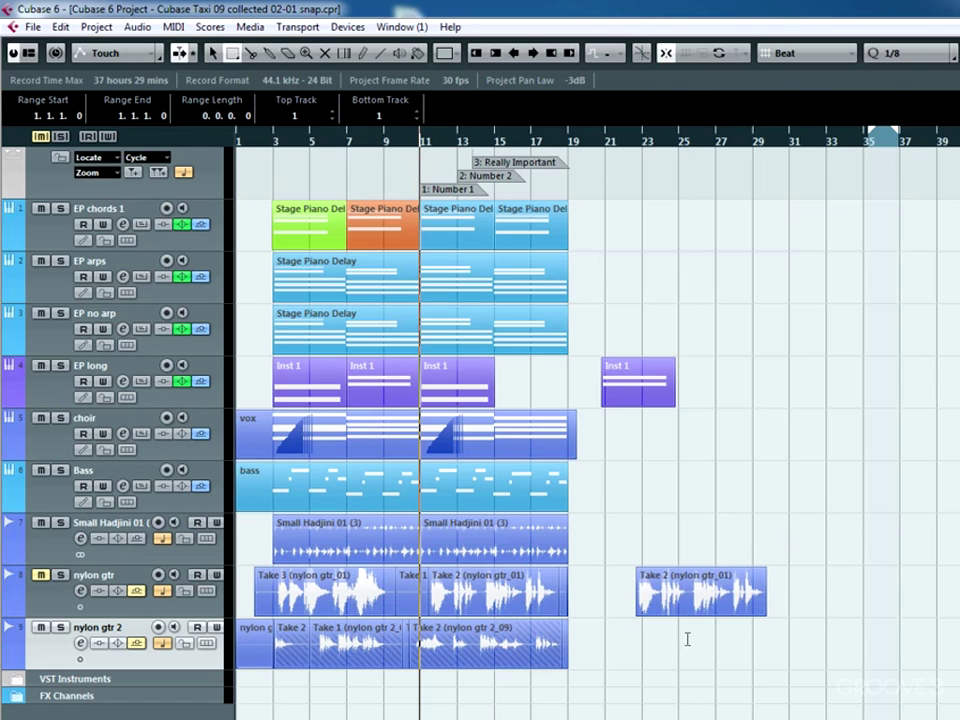
left_click(690, 600)
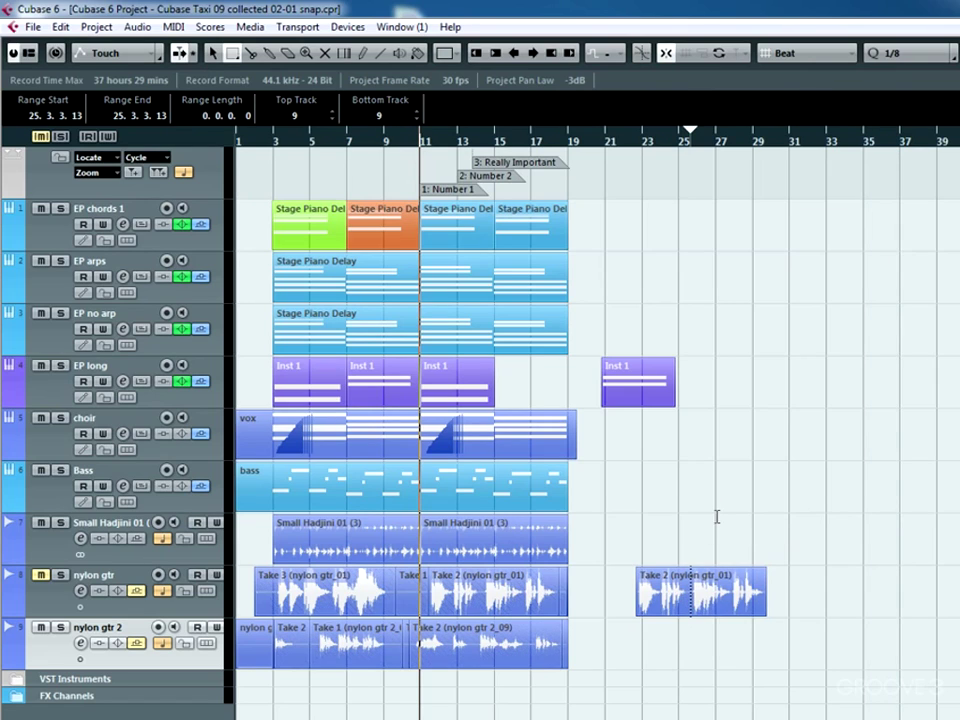
right_click(714, 544)
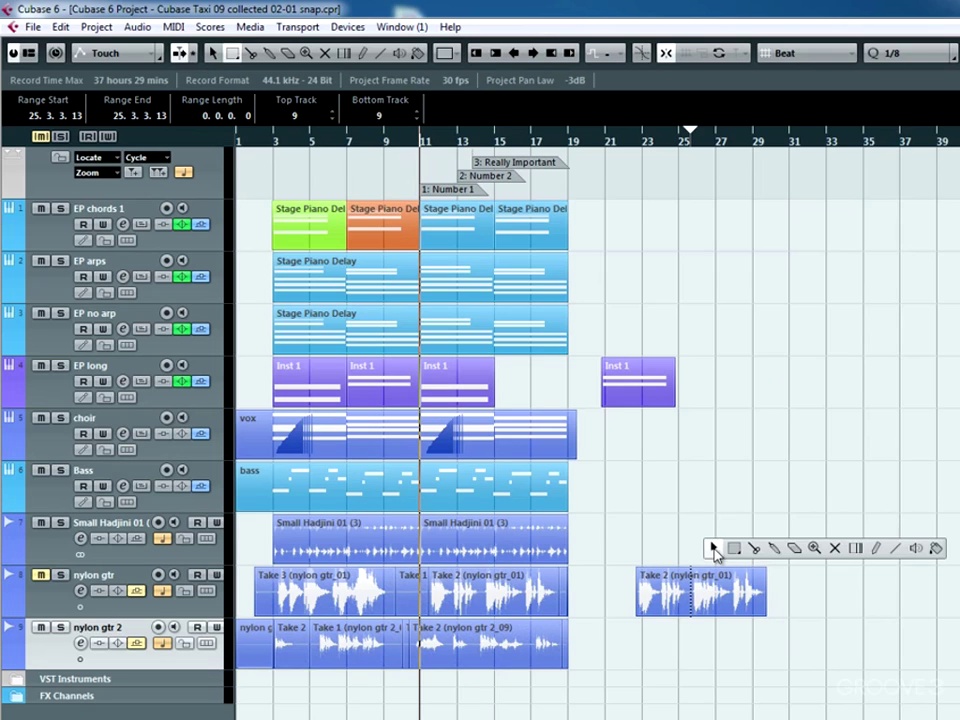
left_click(718, 548)
left_click(708, 598)
Step: Remove the range 25.3.3.13 to about 27.4.3.90 from Take 2, closing the gap
key("alt+s")
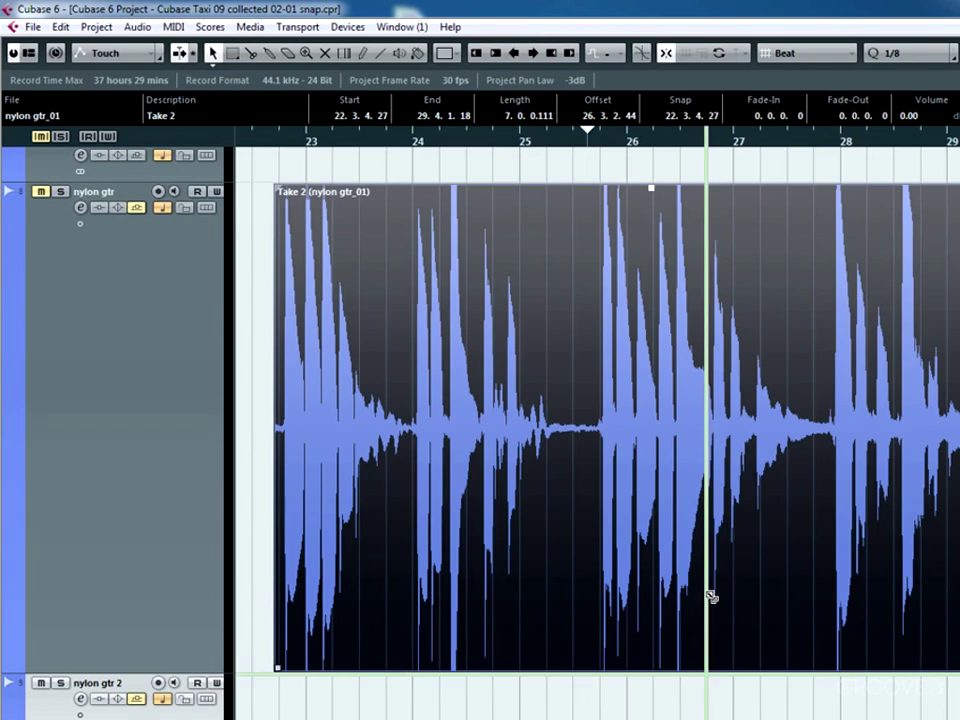
right_click(572, 421)
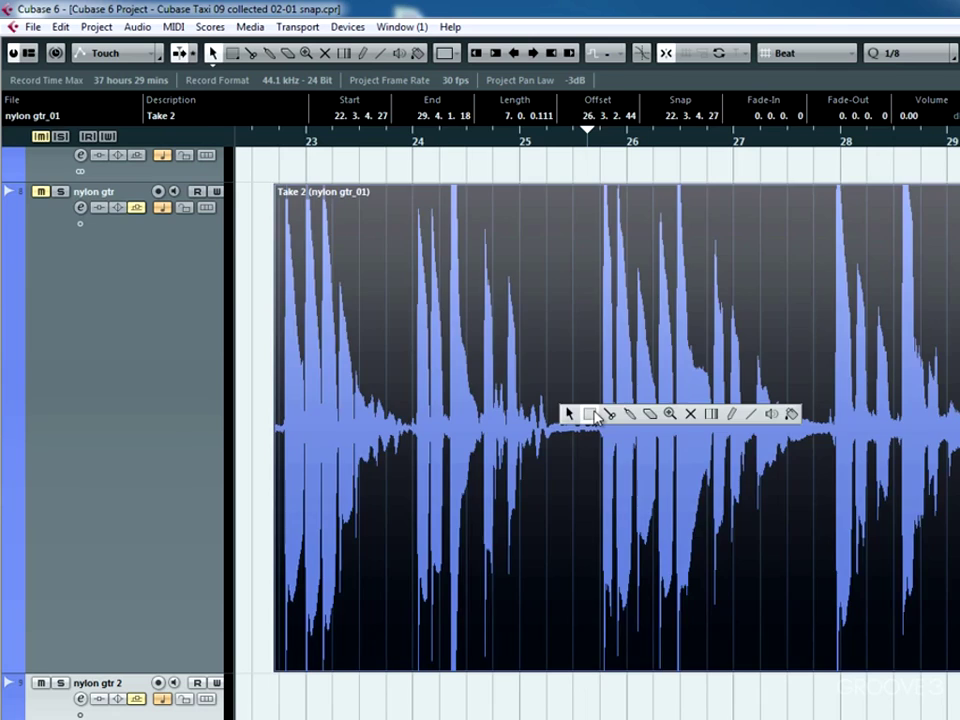
left_click(587, 411)
left_click(588, 424)
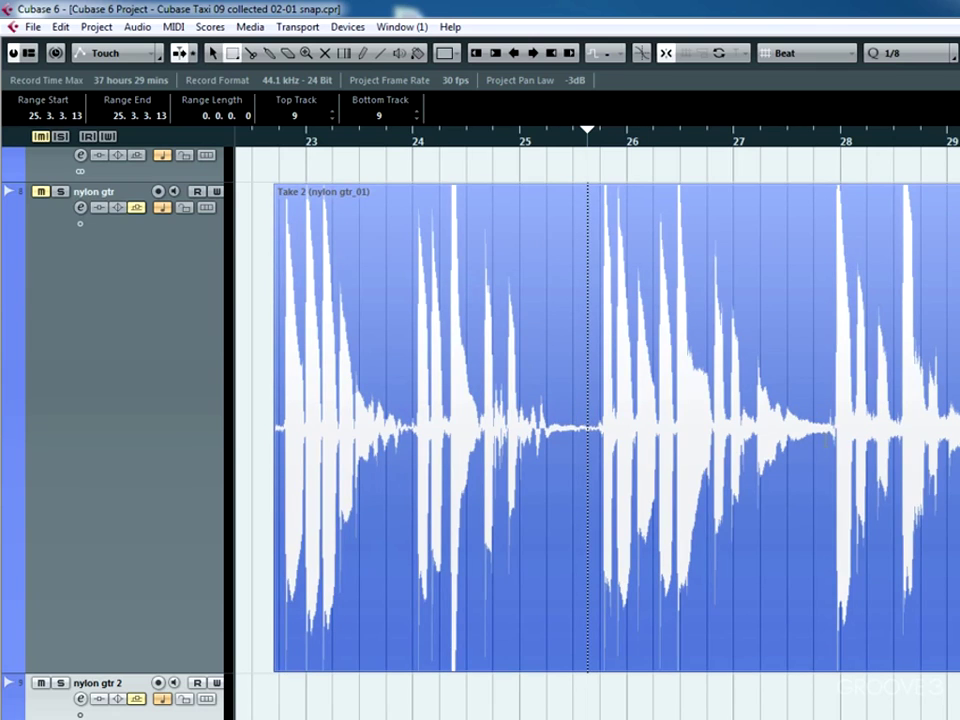
left_click_drag(589, 430, 832, 456)
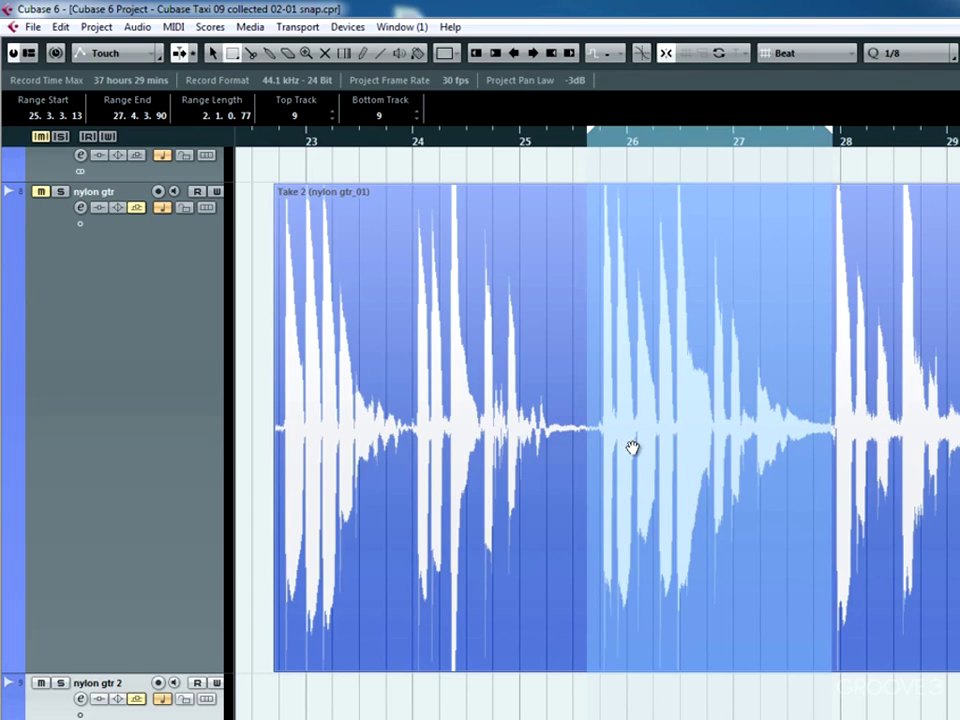
key("ctrl+shift+x")
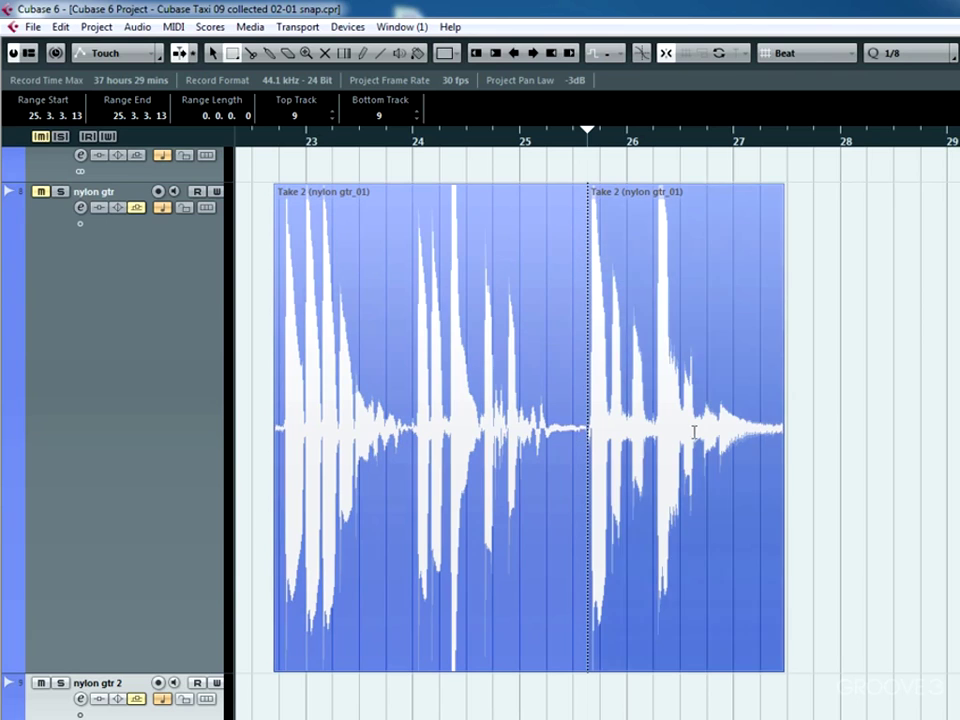
Step: Zoom out with the Zoom tool to show the whole project, bars 1 to 39
right_click(850, 404)
left_click(944, 401)
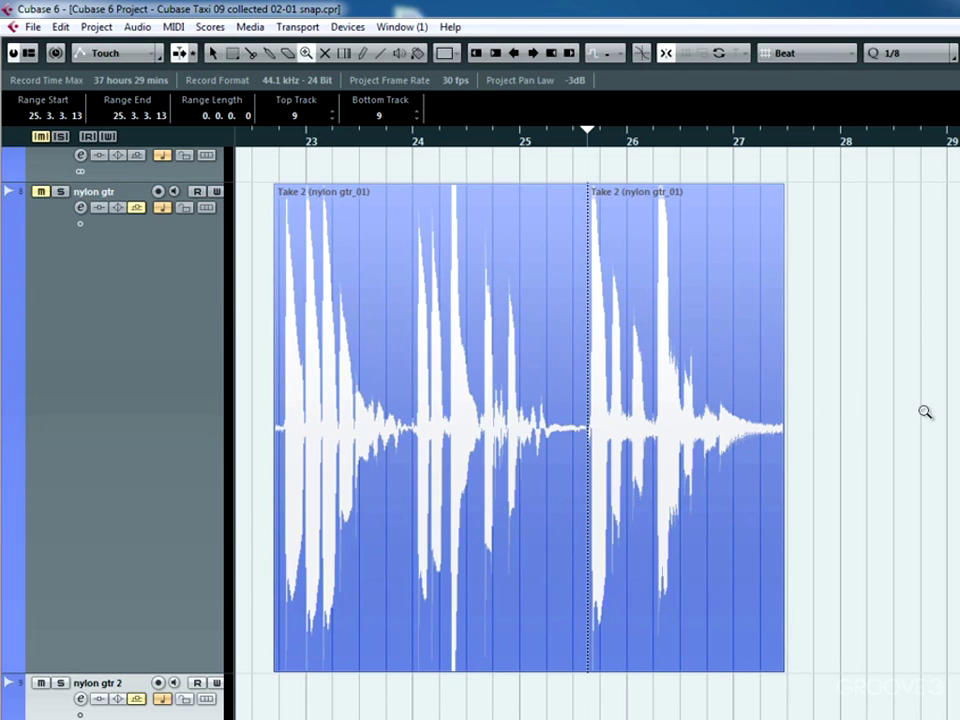
double_click(926, 411)
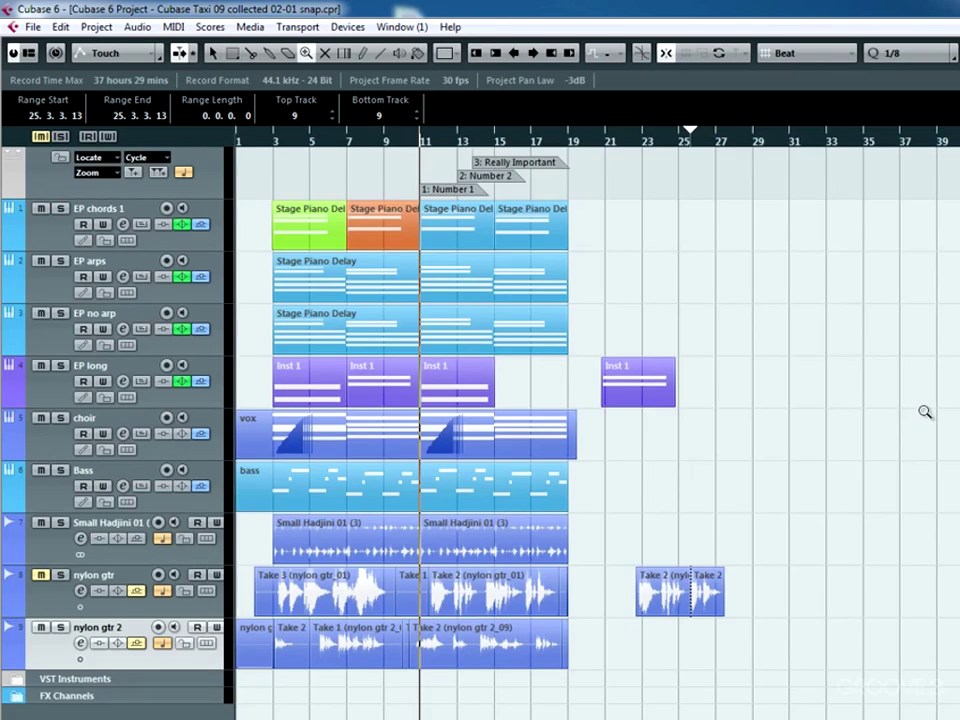
Step: Set the snap type to Magnetic Cursor and place the project cursor near bar 22
left_click(722, 55)
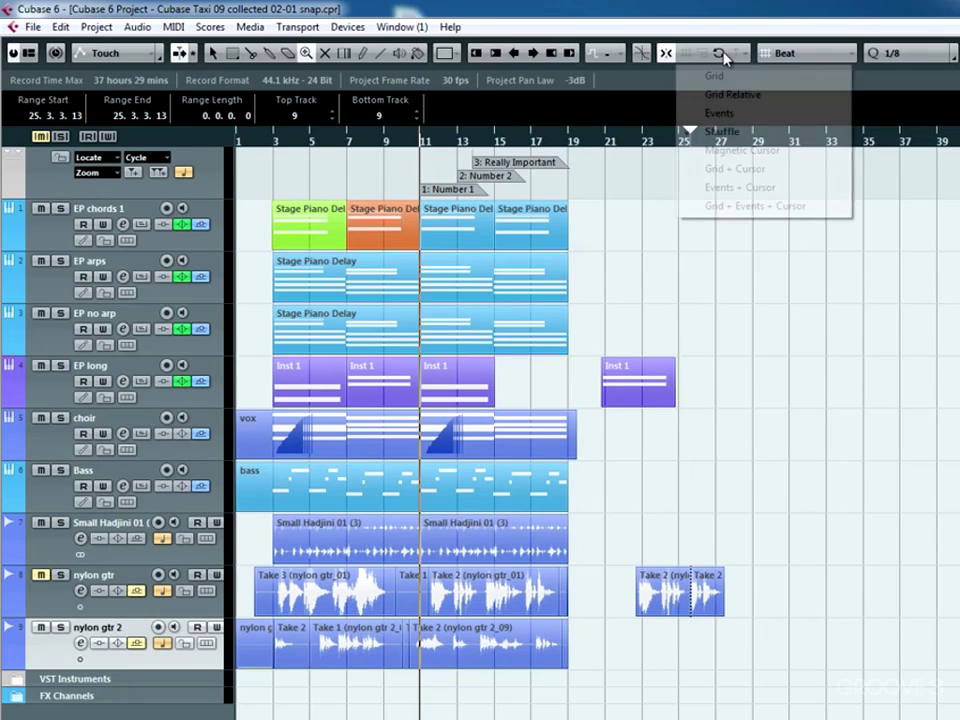
left_click(738, 150)
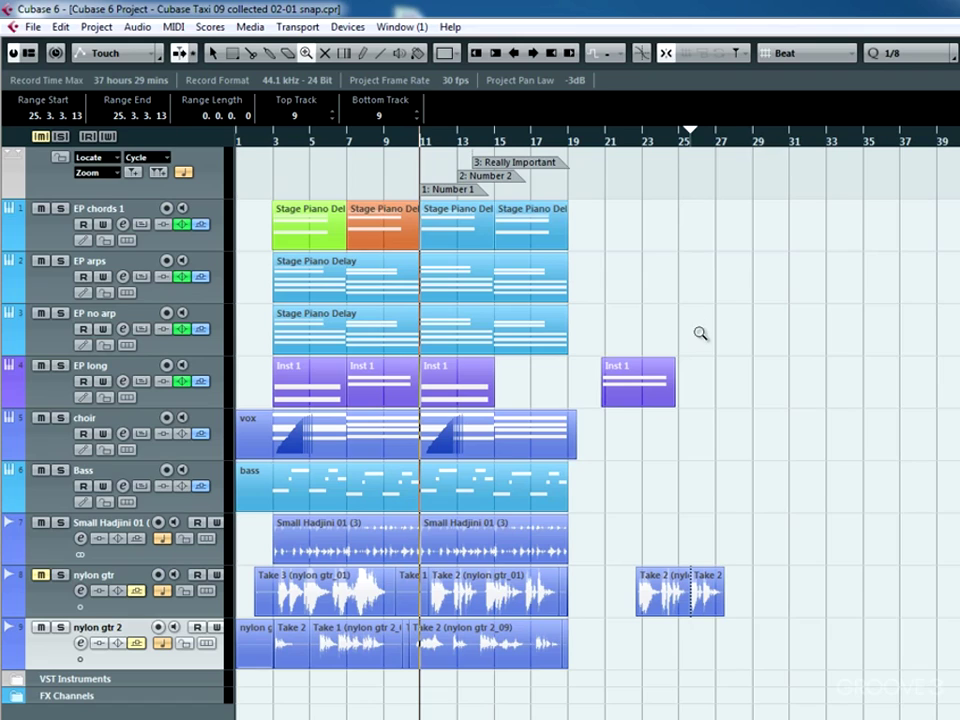
left_click(671, 268)
right_click(724, 418)
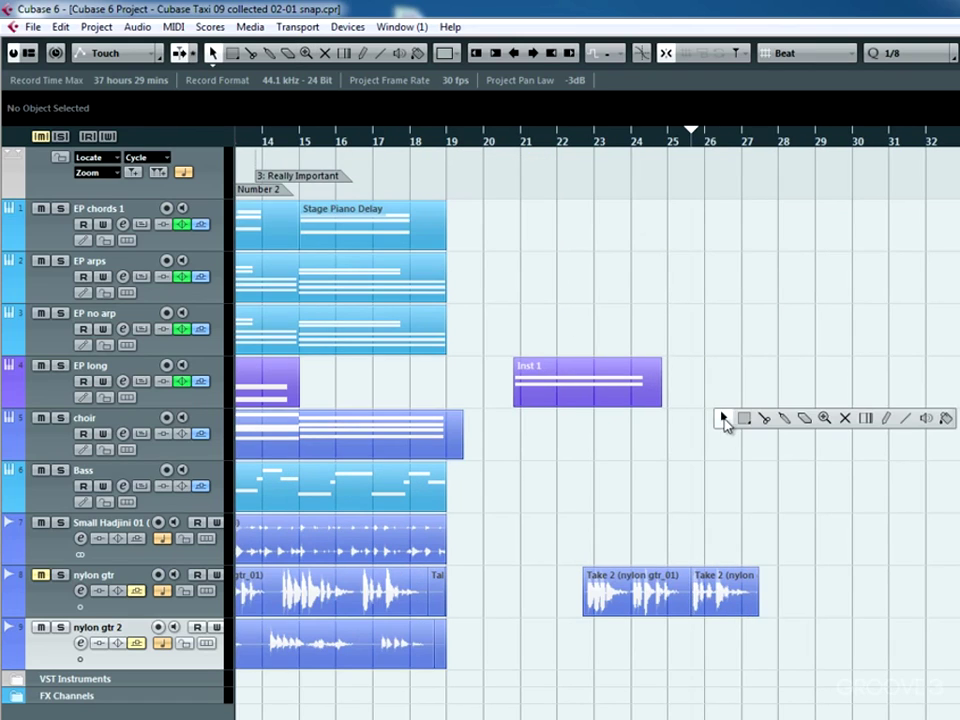
left_click(824, 418)
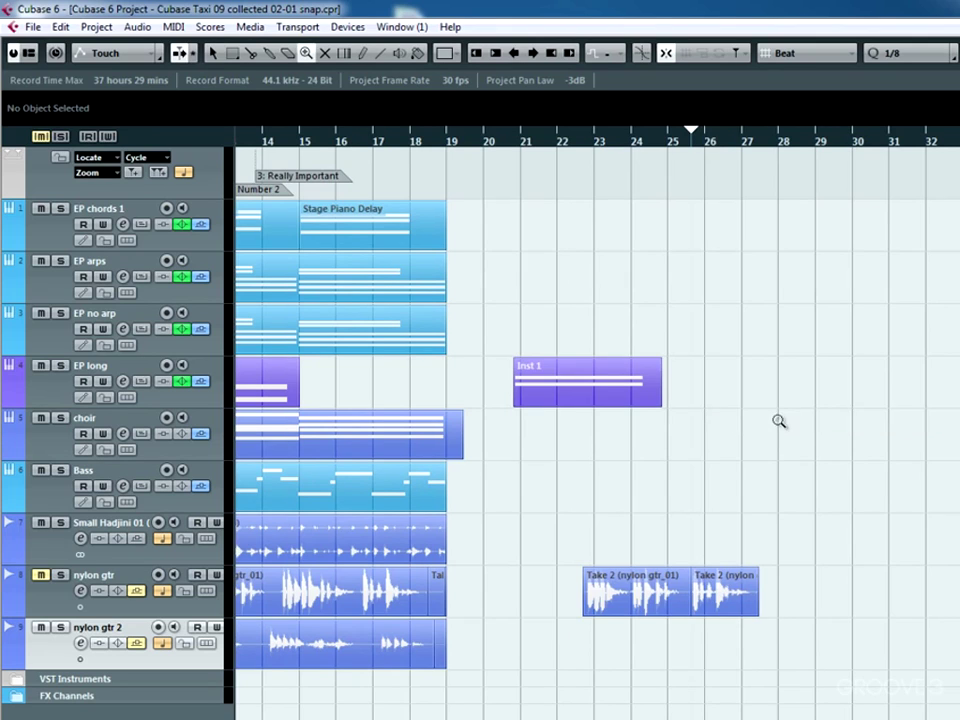
left_click(779, 421, "alt")
right_click(780, 401)
left_click(798, 401)
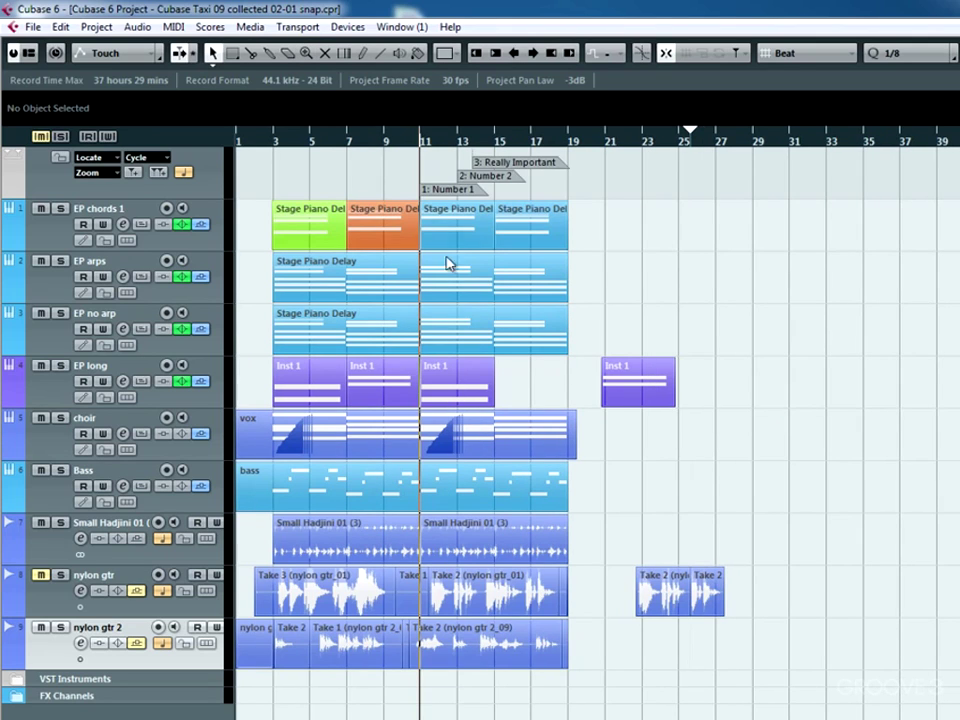
left_click(638, 141)
Step: Move Inst 1 to start and Take 2 to end at the project cursor
left_click(643, 380)
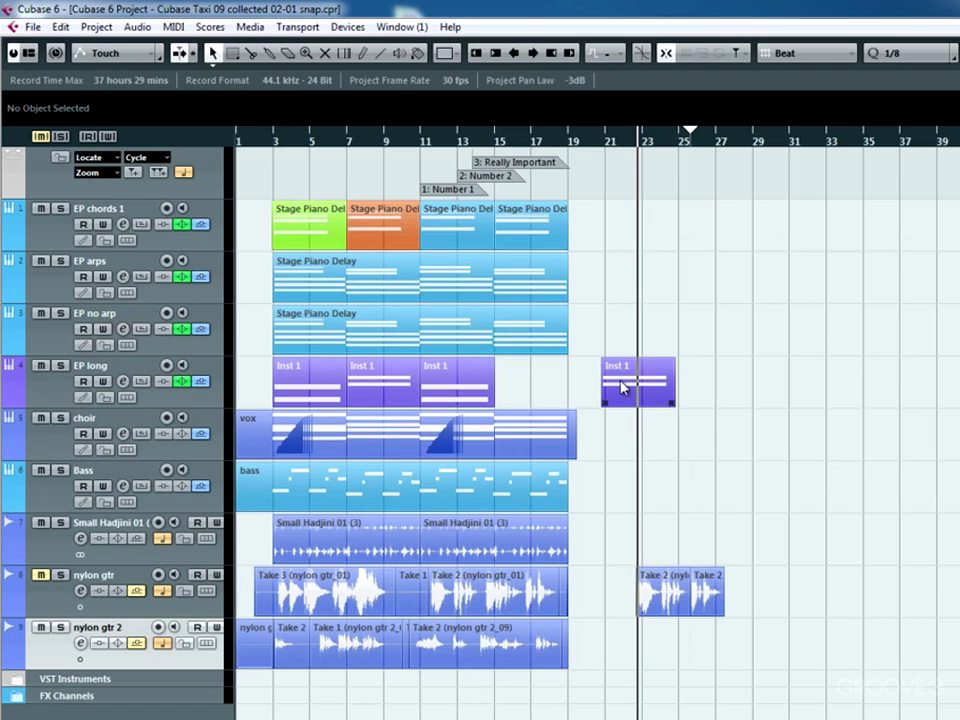
left_click_drag(655, 386, 672, 388)
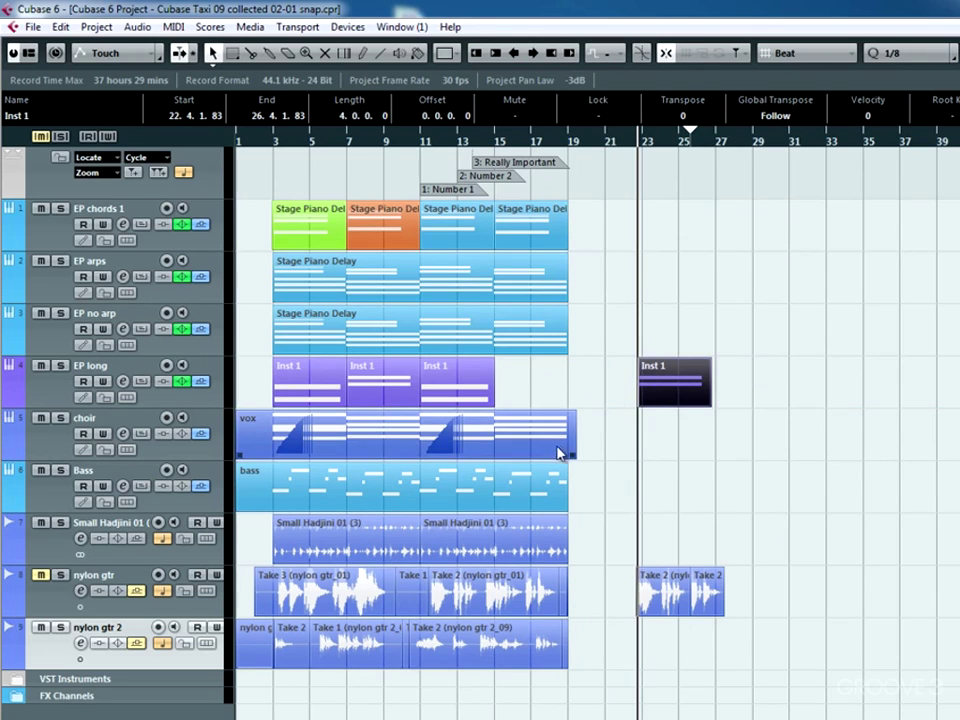
left_click(660, 592)
left_click_drag(660, 592, 606, 590)
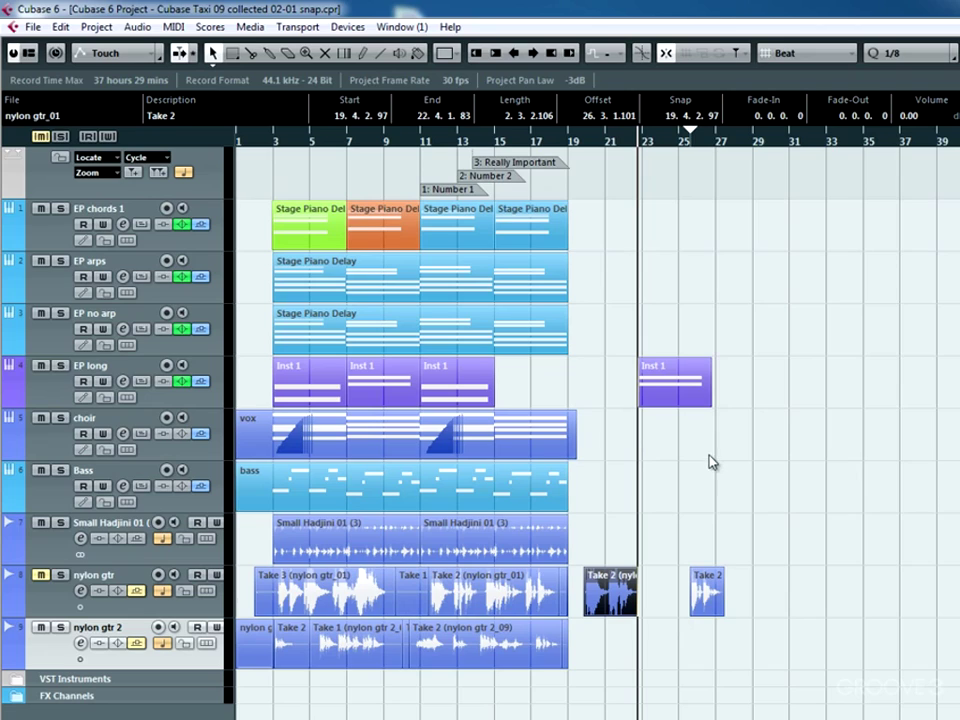
left_click(735, 54)
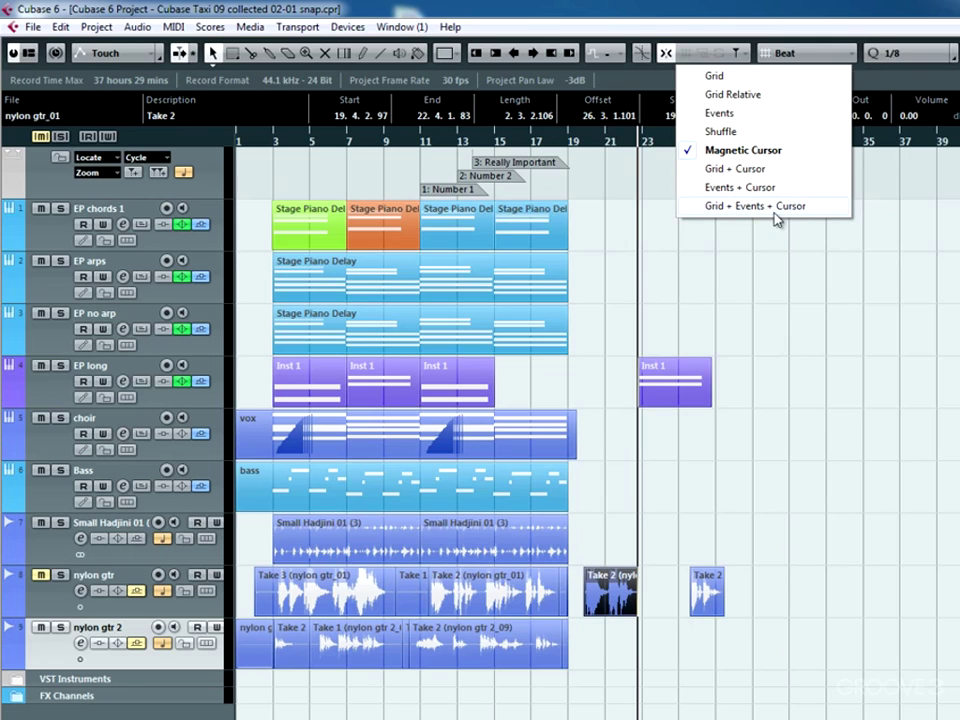
left_click(779, 282)
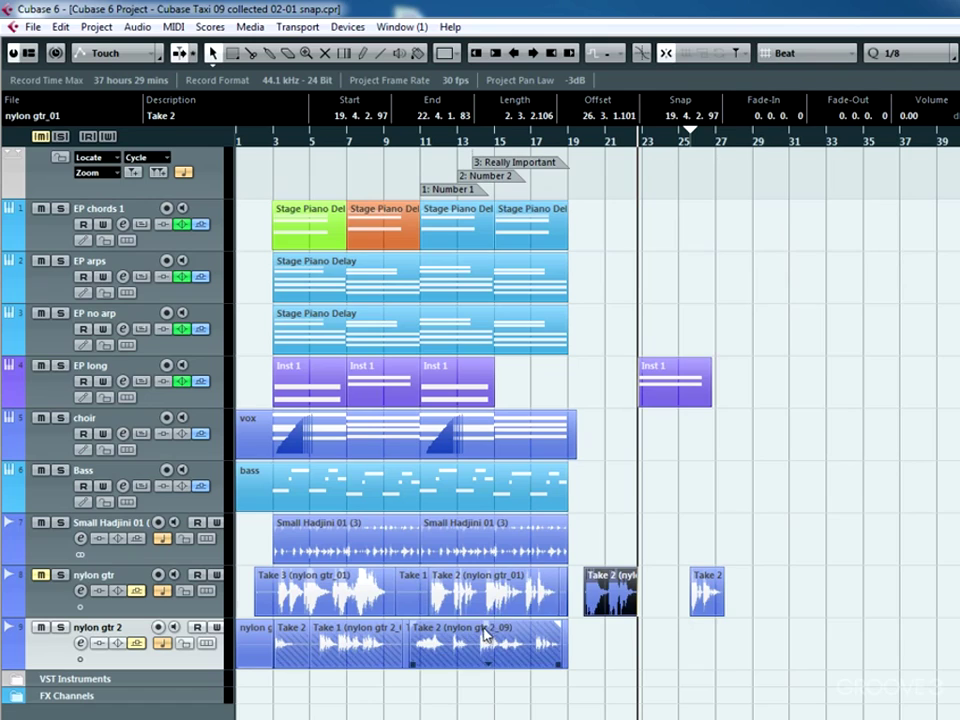
Step: Select the Take 2 (nylon gtr 2_09) event and set the snap type to Grid
left_click(446, 658)
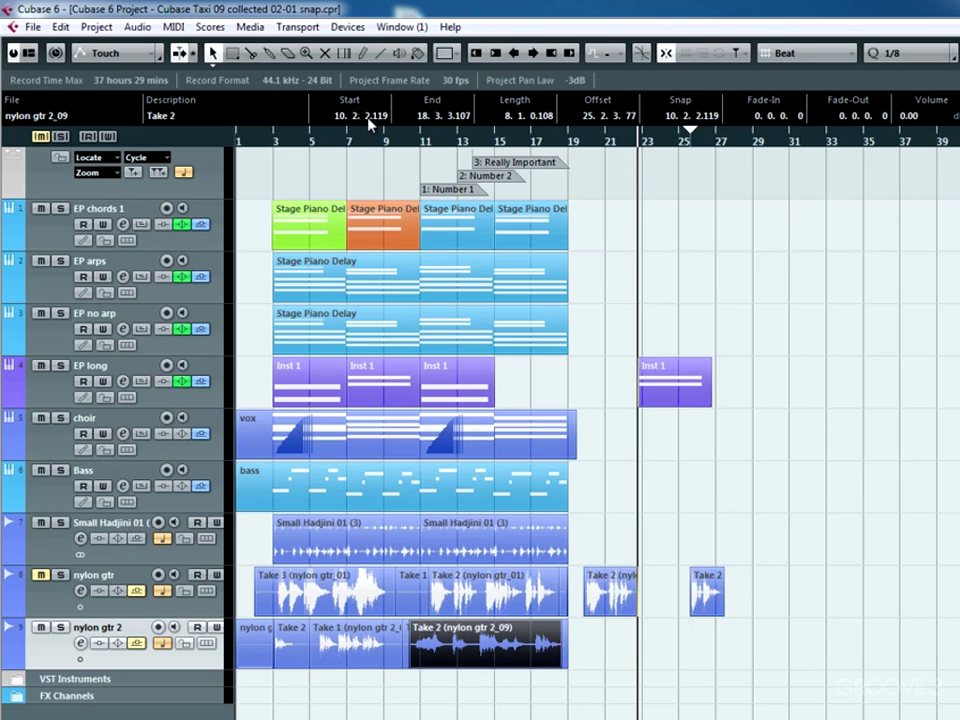
left_click(714, 53)
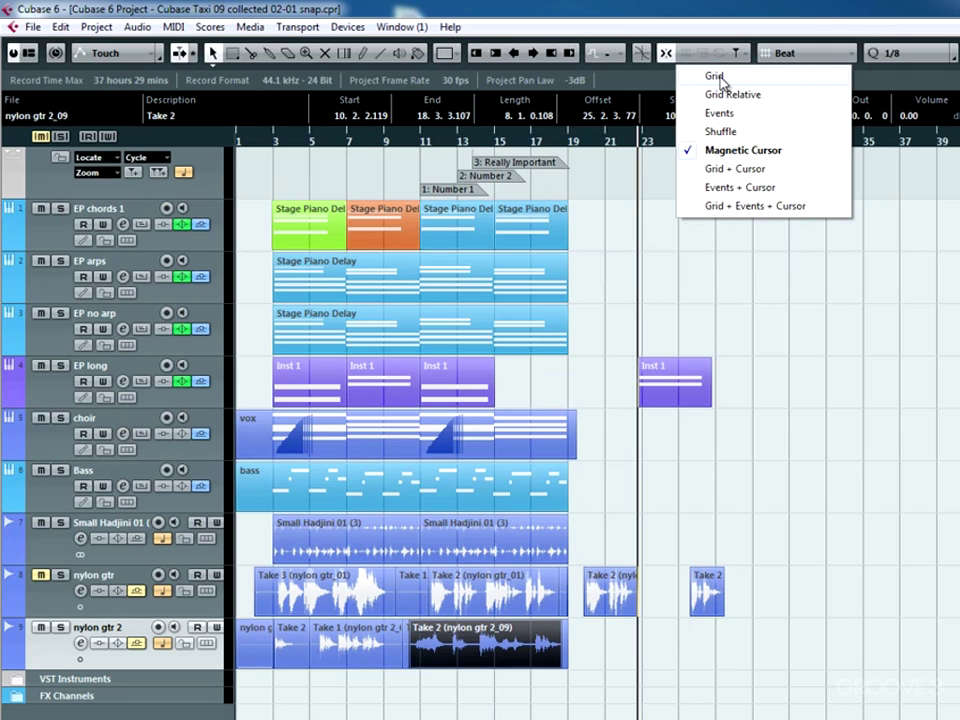
left_click(717, 78)
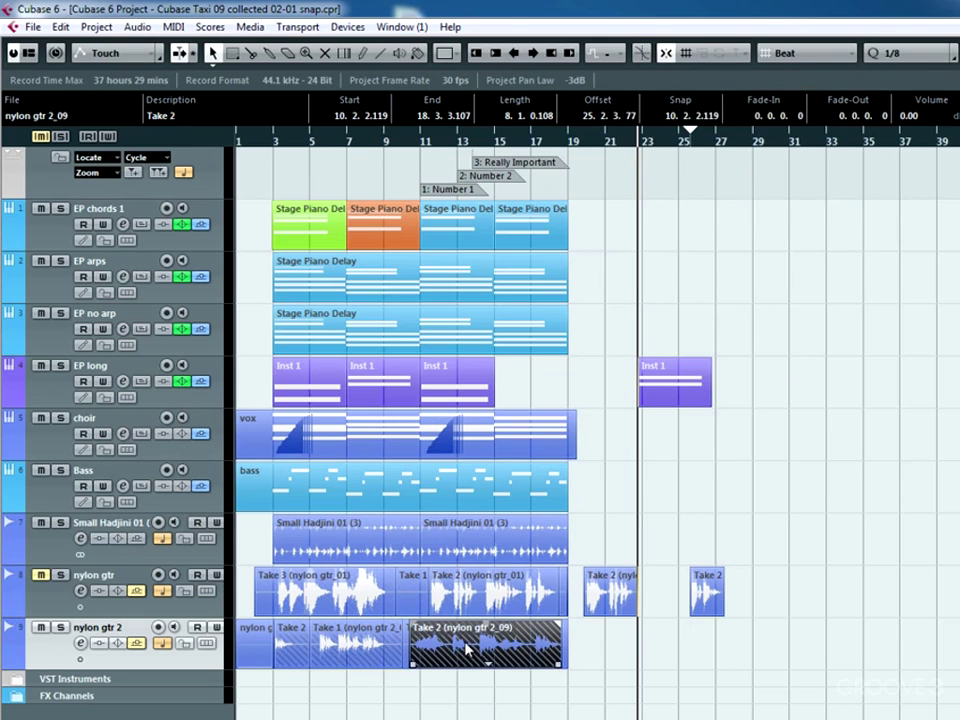
Step: Play Take 2 with nylon gtr 2 soloed, then unsoloed in the full mix
left_click(60, 629)
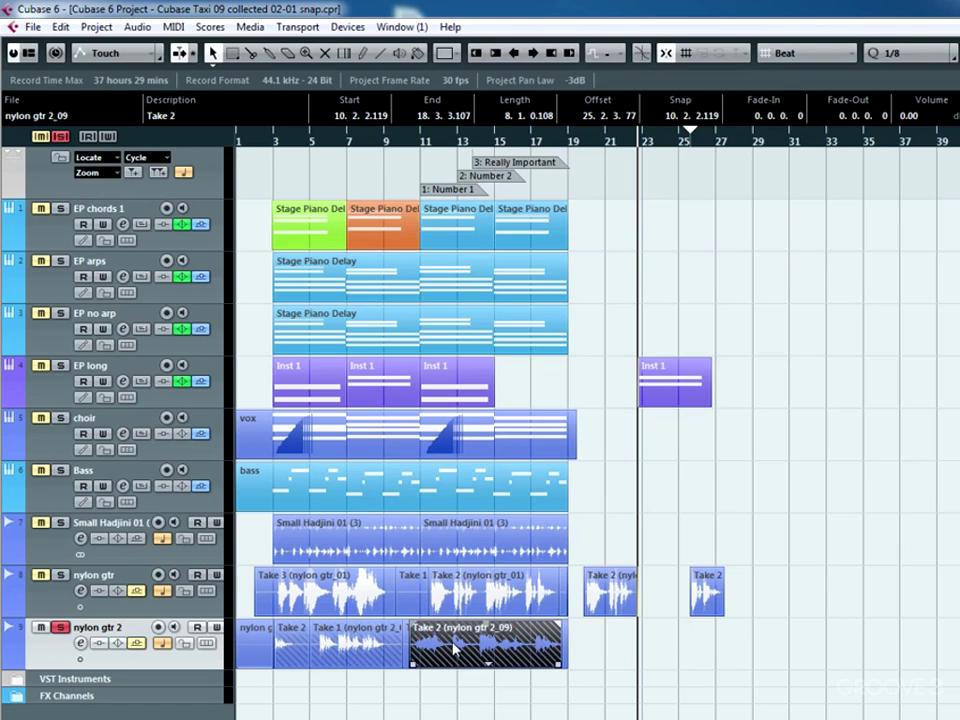
key("alt+space")
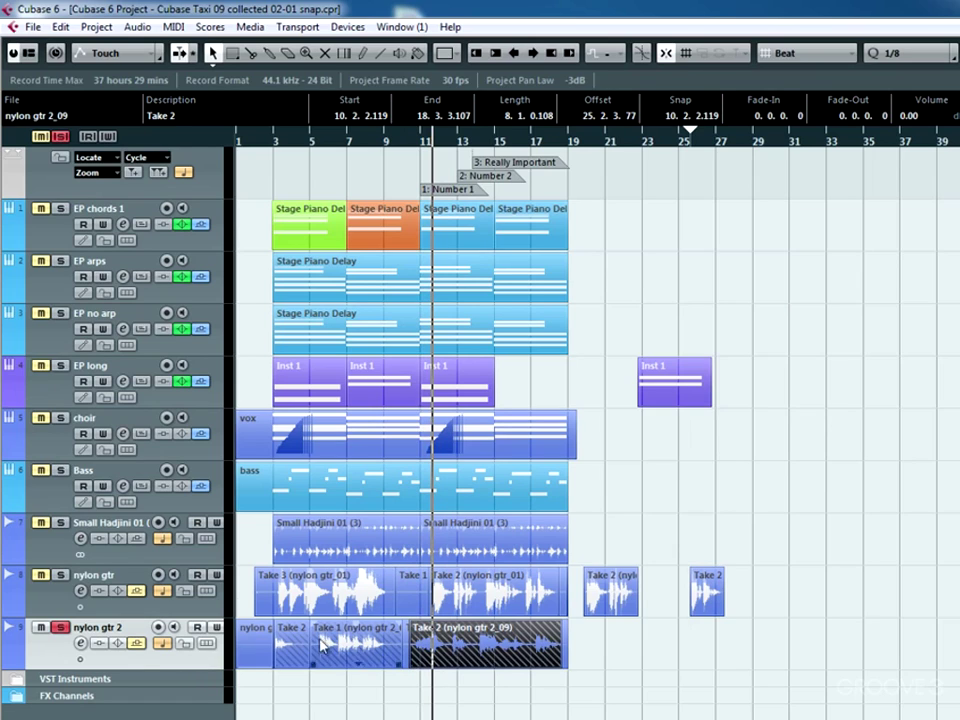
left_click(60, 627)
key("alt+space")
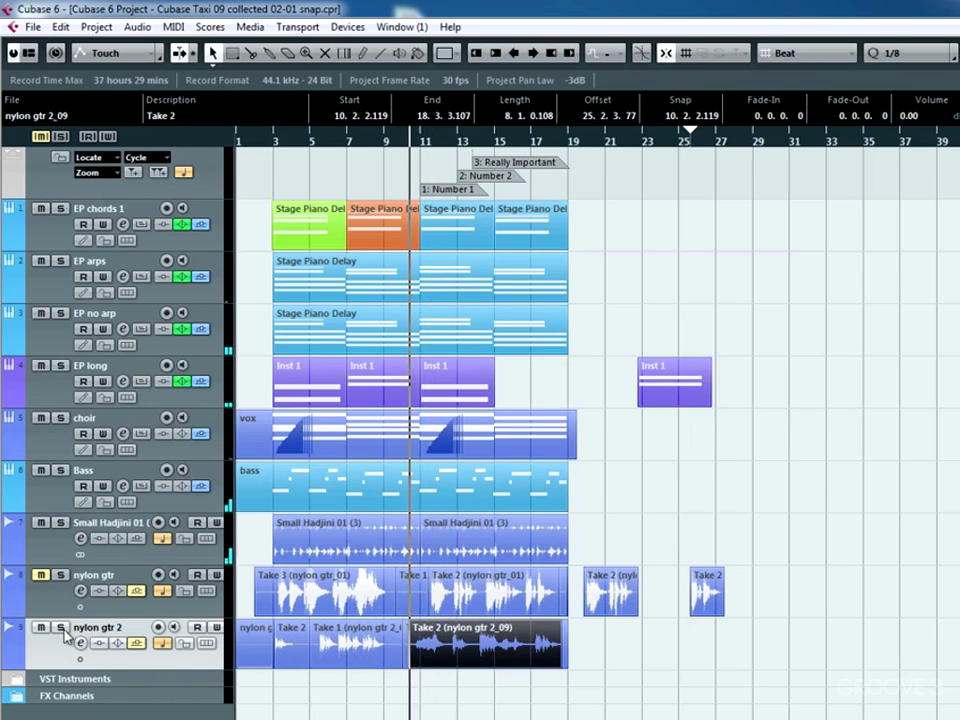
left_click(456, 669)
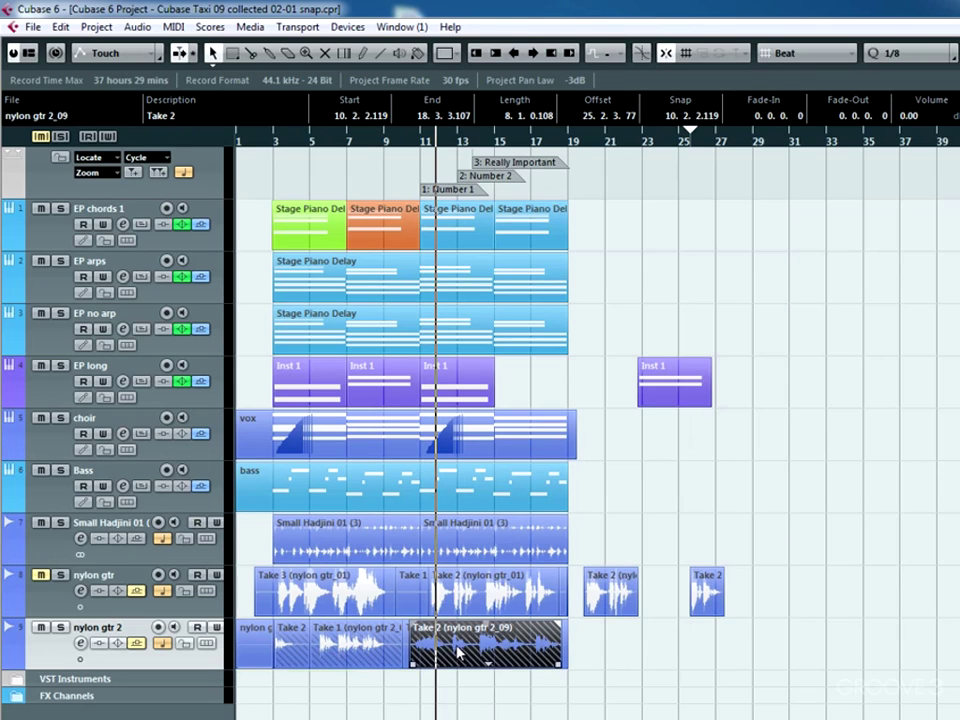
Step: Try moving the Take 2 event to bar 21, undo it, and leave Snap Type unchanged
left_click_drag(458, 650, 656, 648)
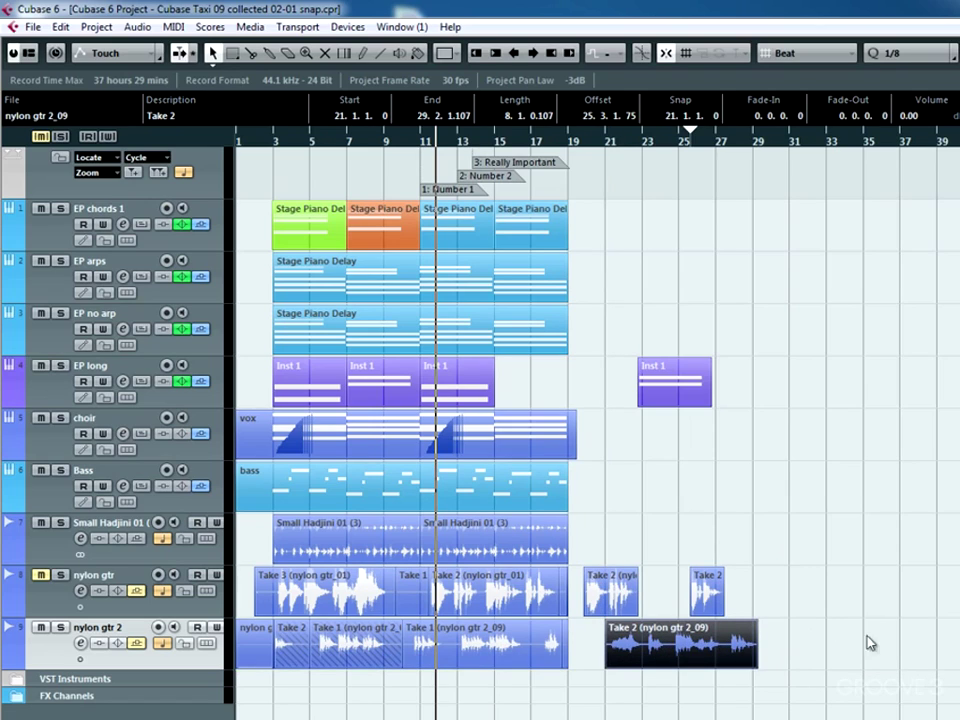
mouse_move(703, 649)
key("ctrl+z")
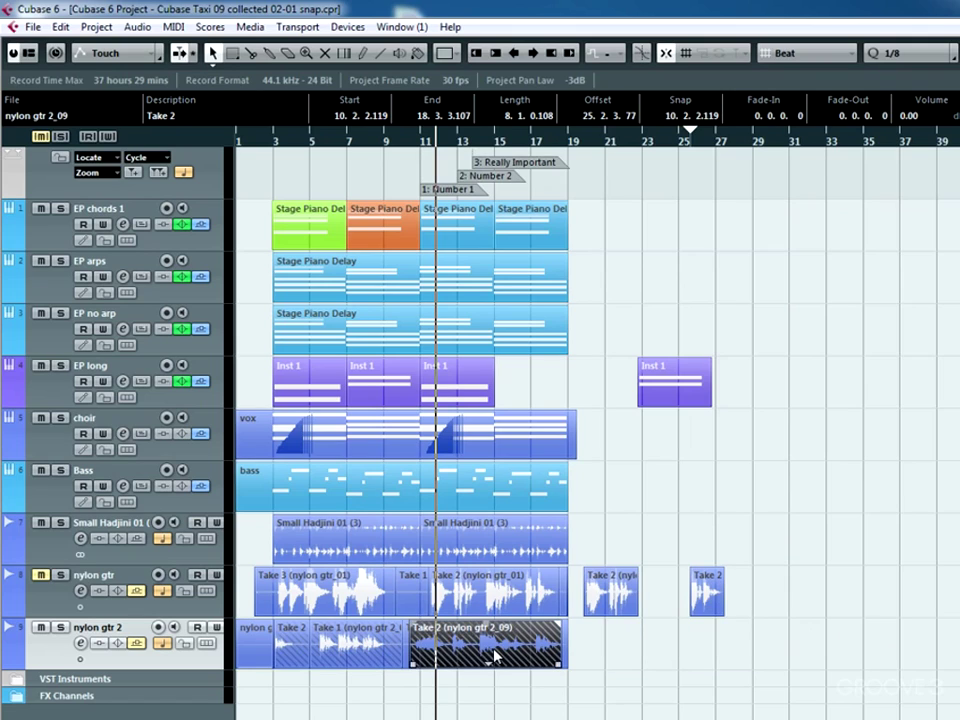
left_click(690, 53)
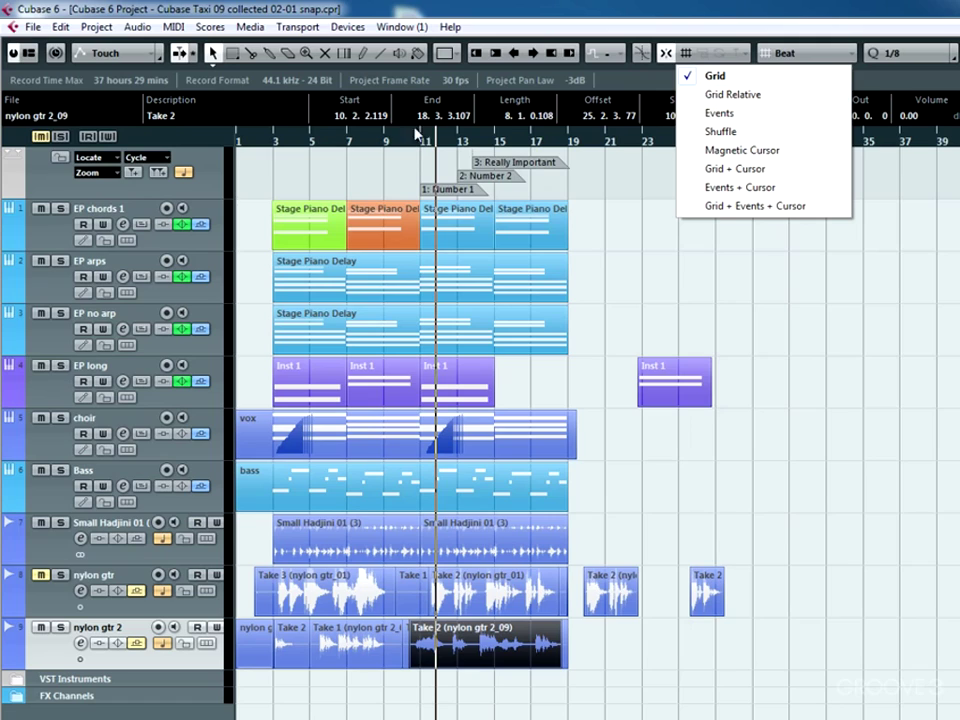
left_click(868, 281)
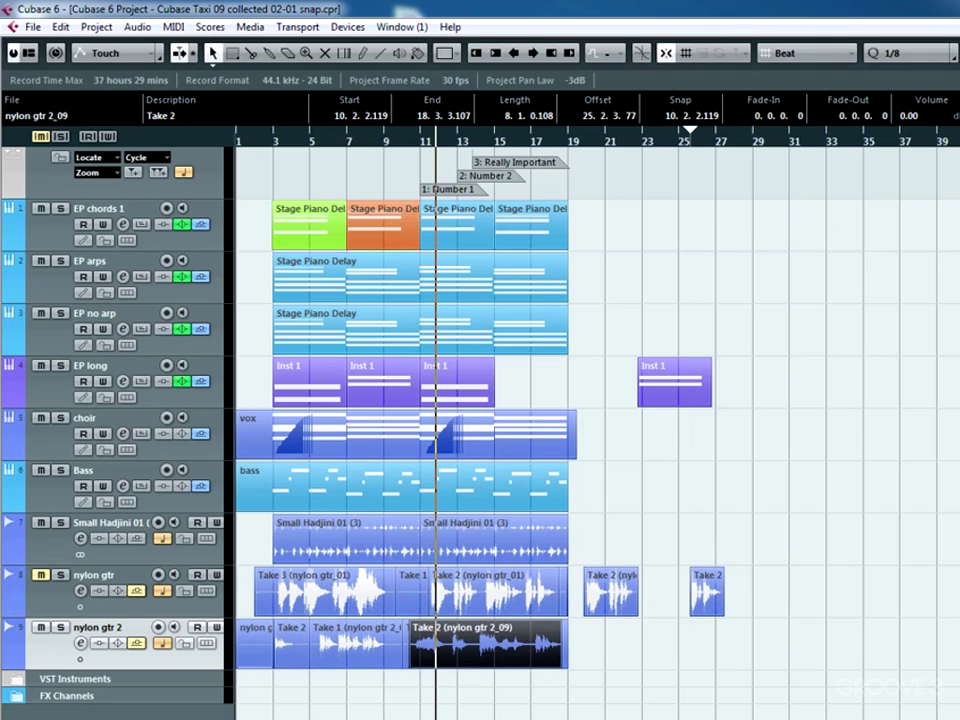
Step: Use Audio > Snap Point to Cursor to set Take 2's snap point at 11.1.1.0
key("space")
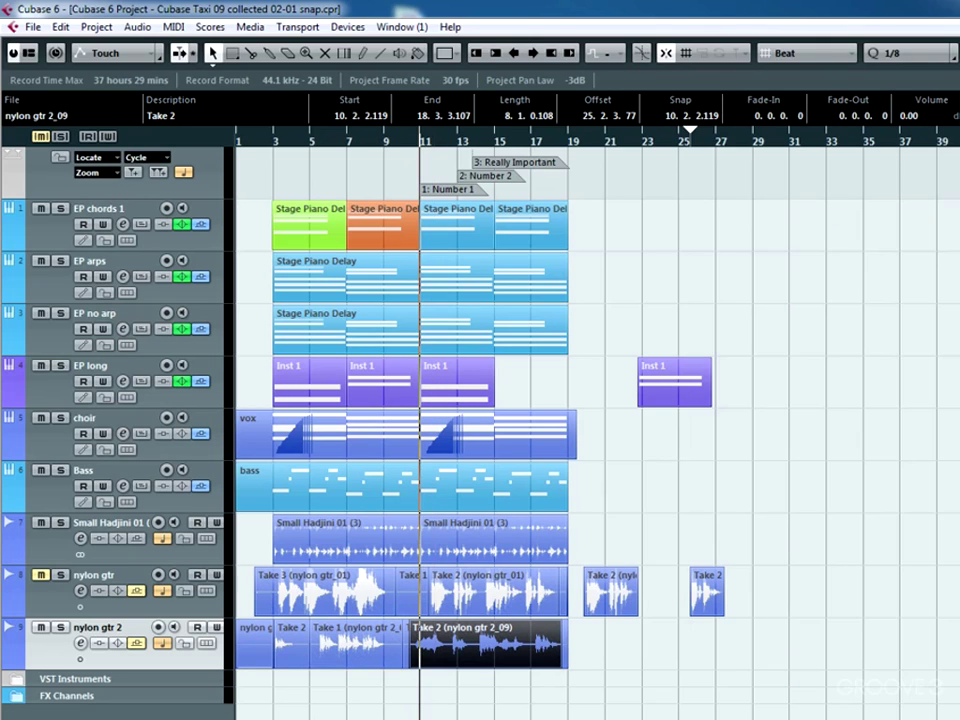
left_click(136, 27)
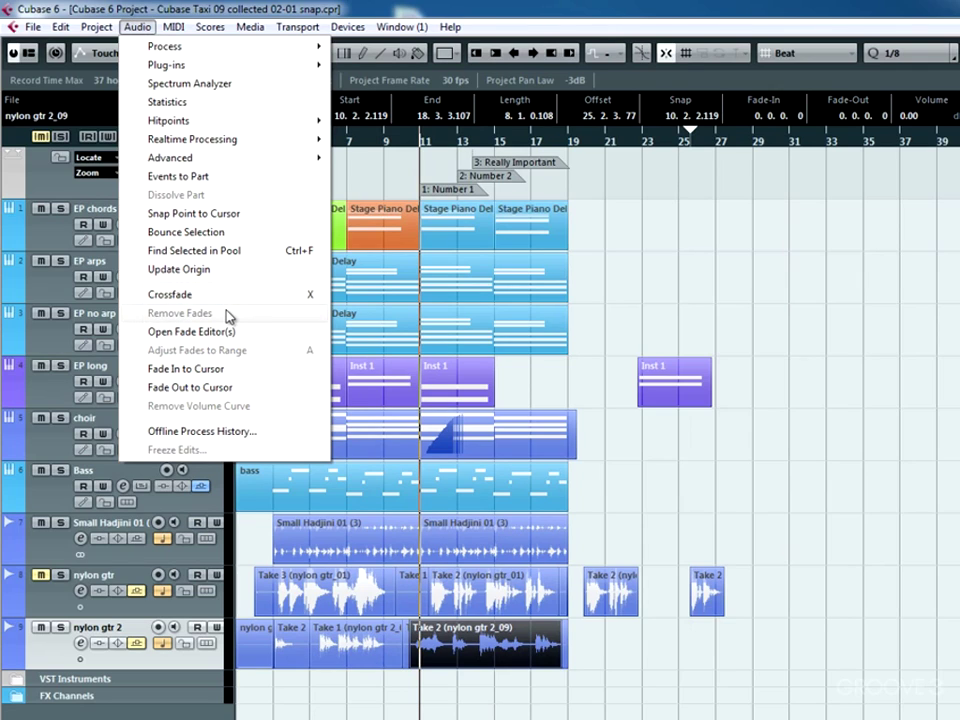
left_click(238, 215)
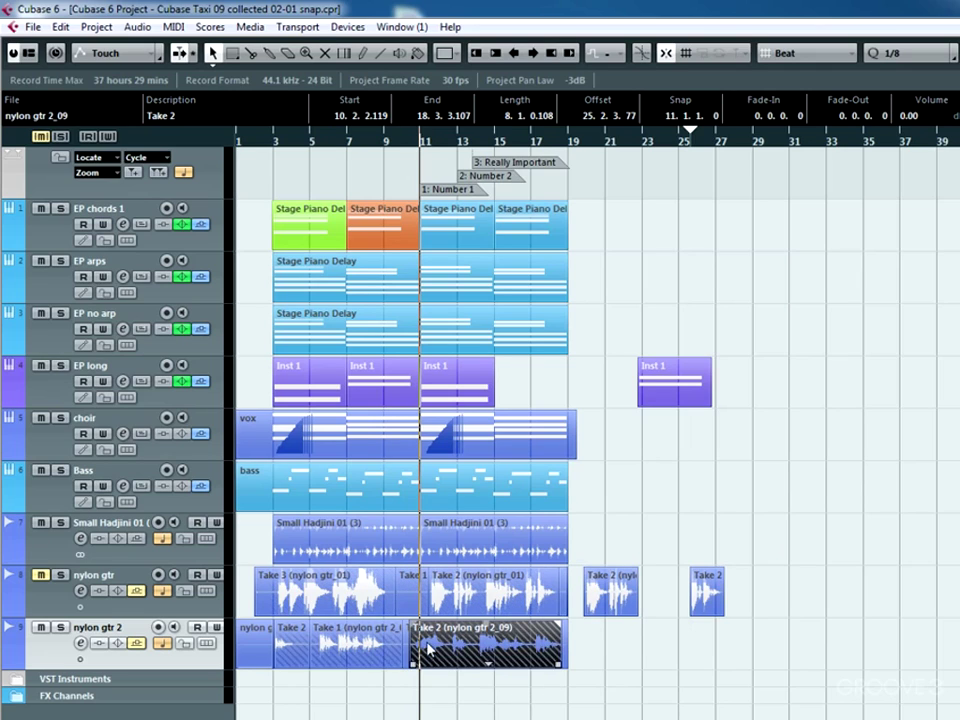
left_click(463, 660)
double_click(456, 651)
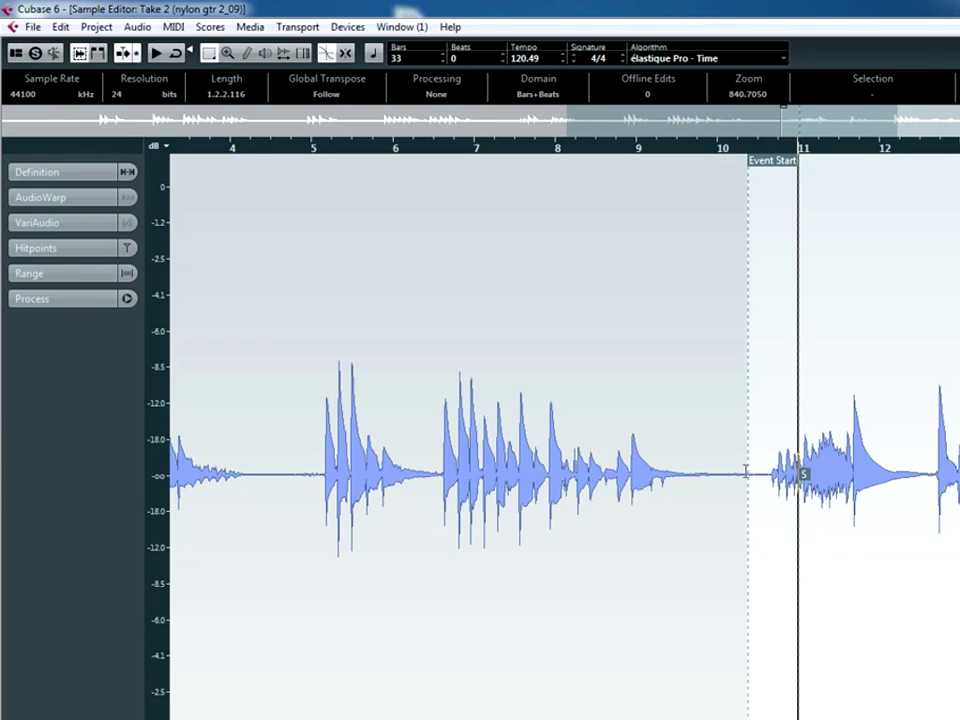
left_click_drag(804, 474, 754, 473)
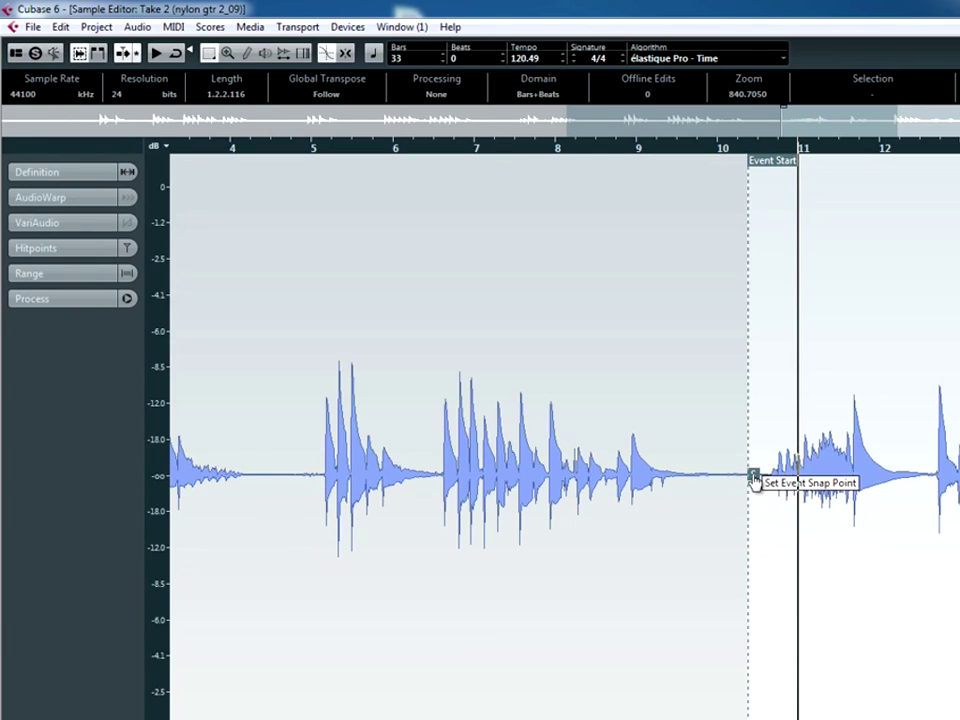
left_click_drag(756, 476, 804, 474)
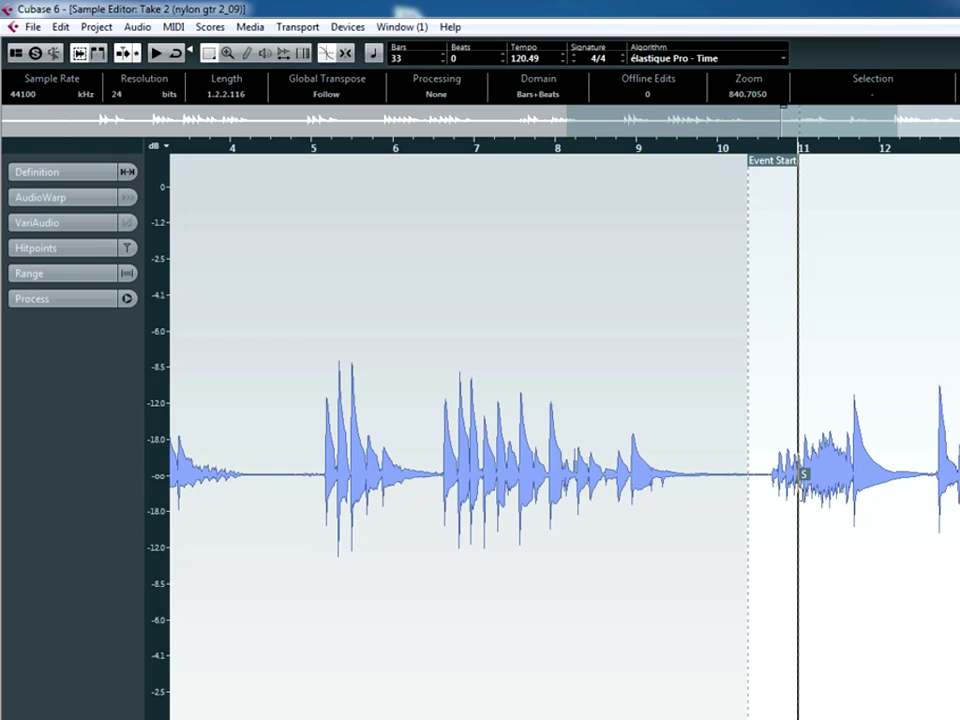
key("ctrl+w")
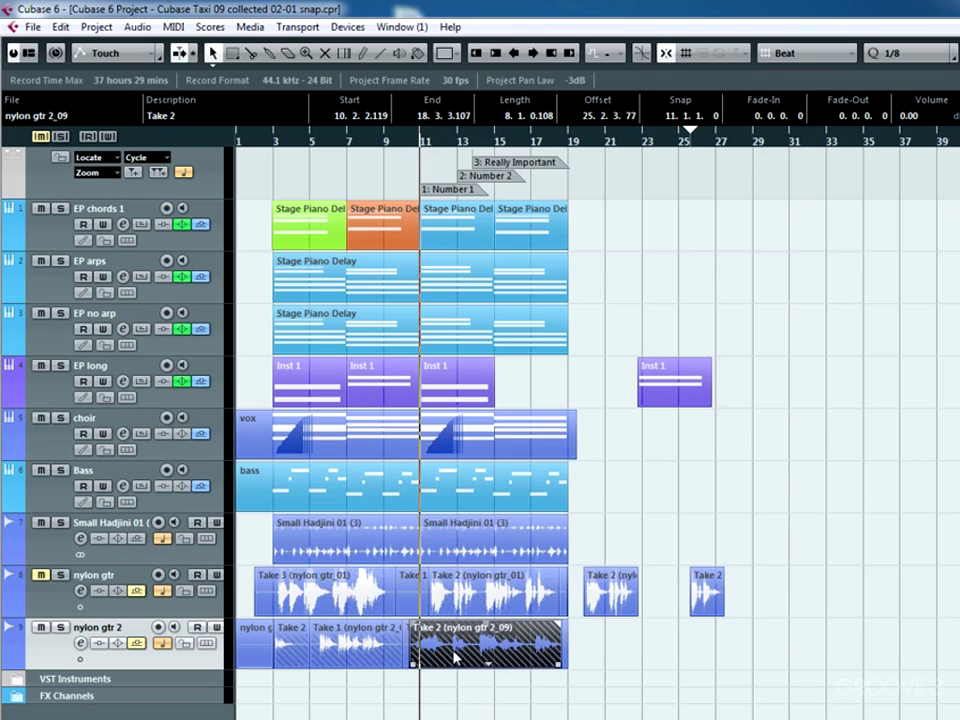
Step: Shift the Take 2 event so its snap point sits at 25.1.1.0, spanning 24.2.2.119–32.3.3.107
left_click_drag(463, 651, 676, 648)
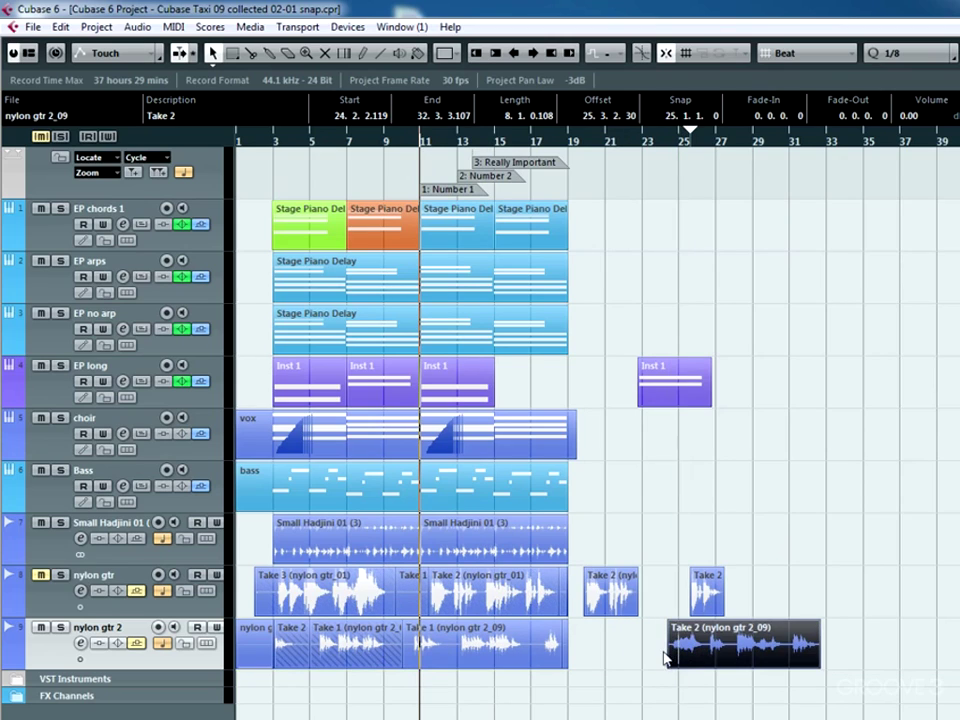